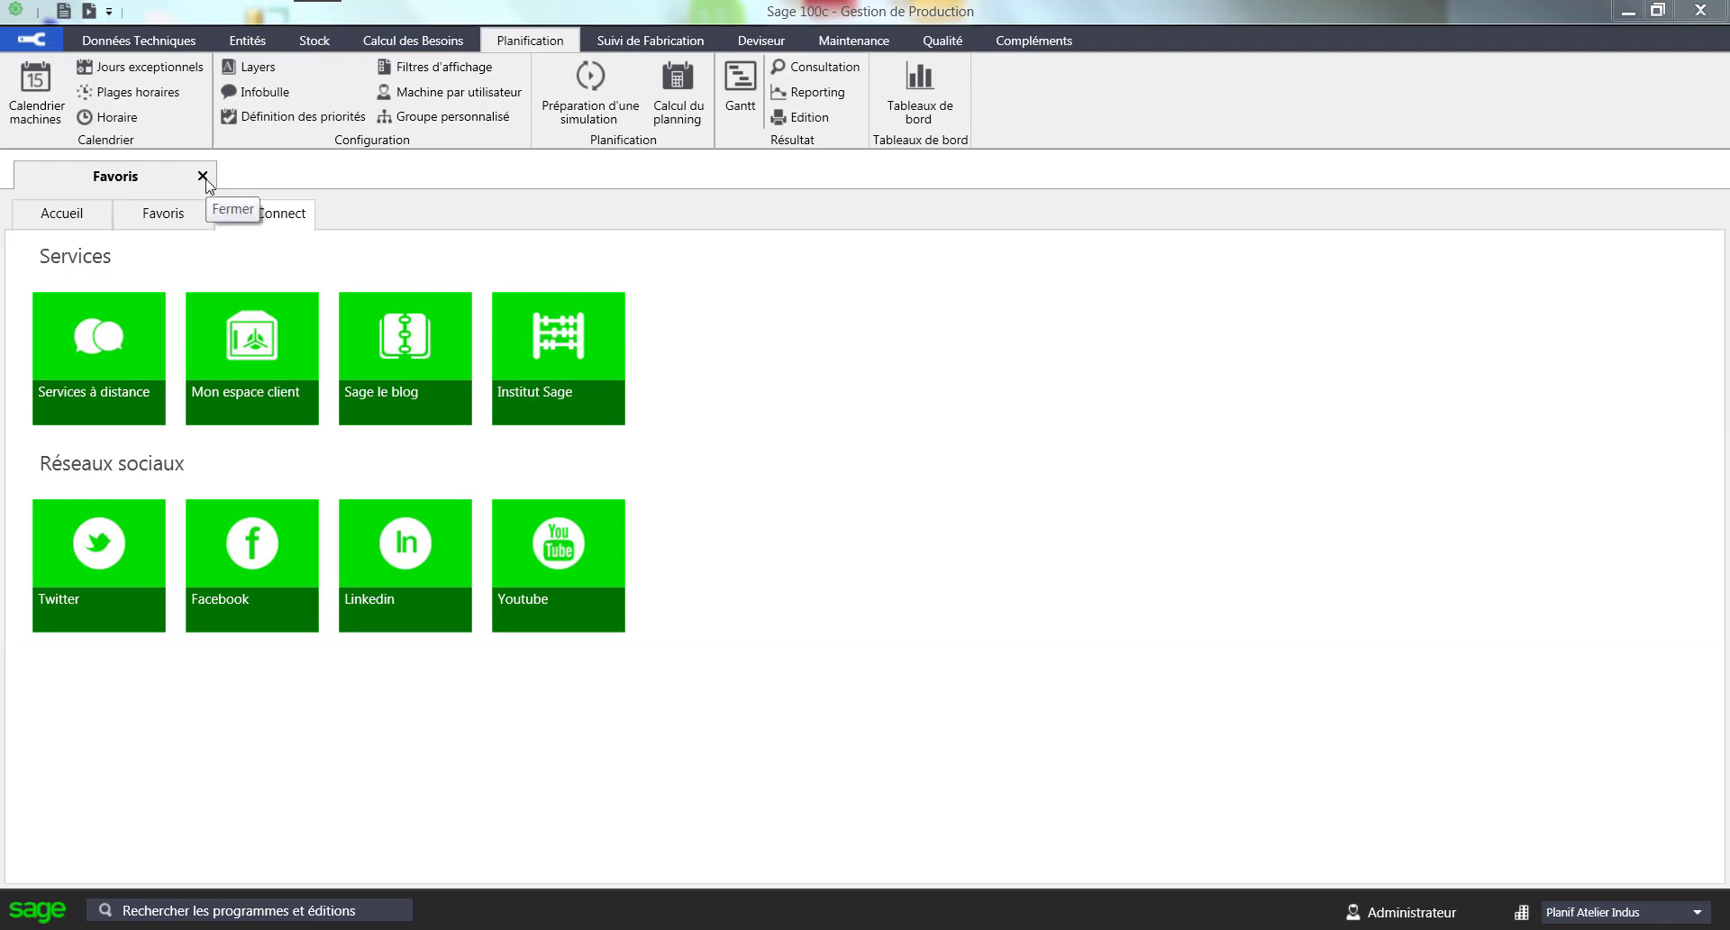
- Review the exceptional days calendar and the weekly time ranges of the machine schedule Horaire journée
click(171, 74)
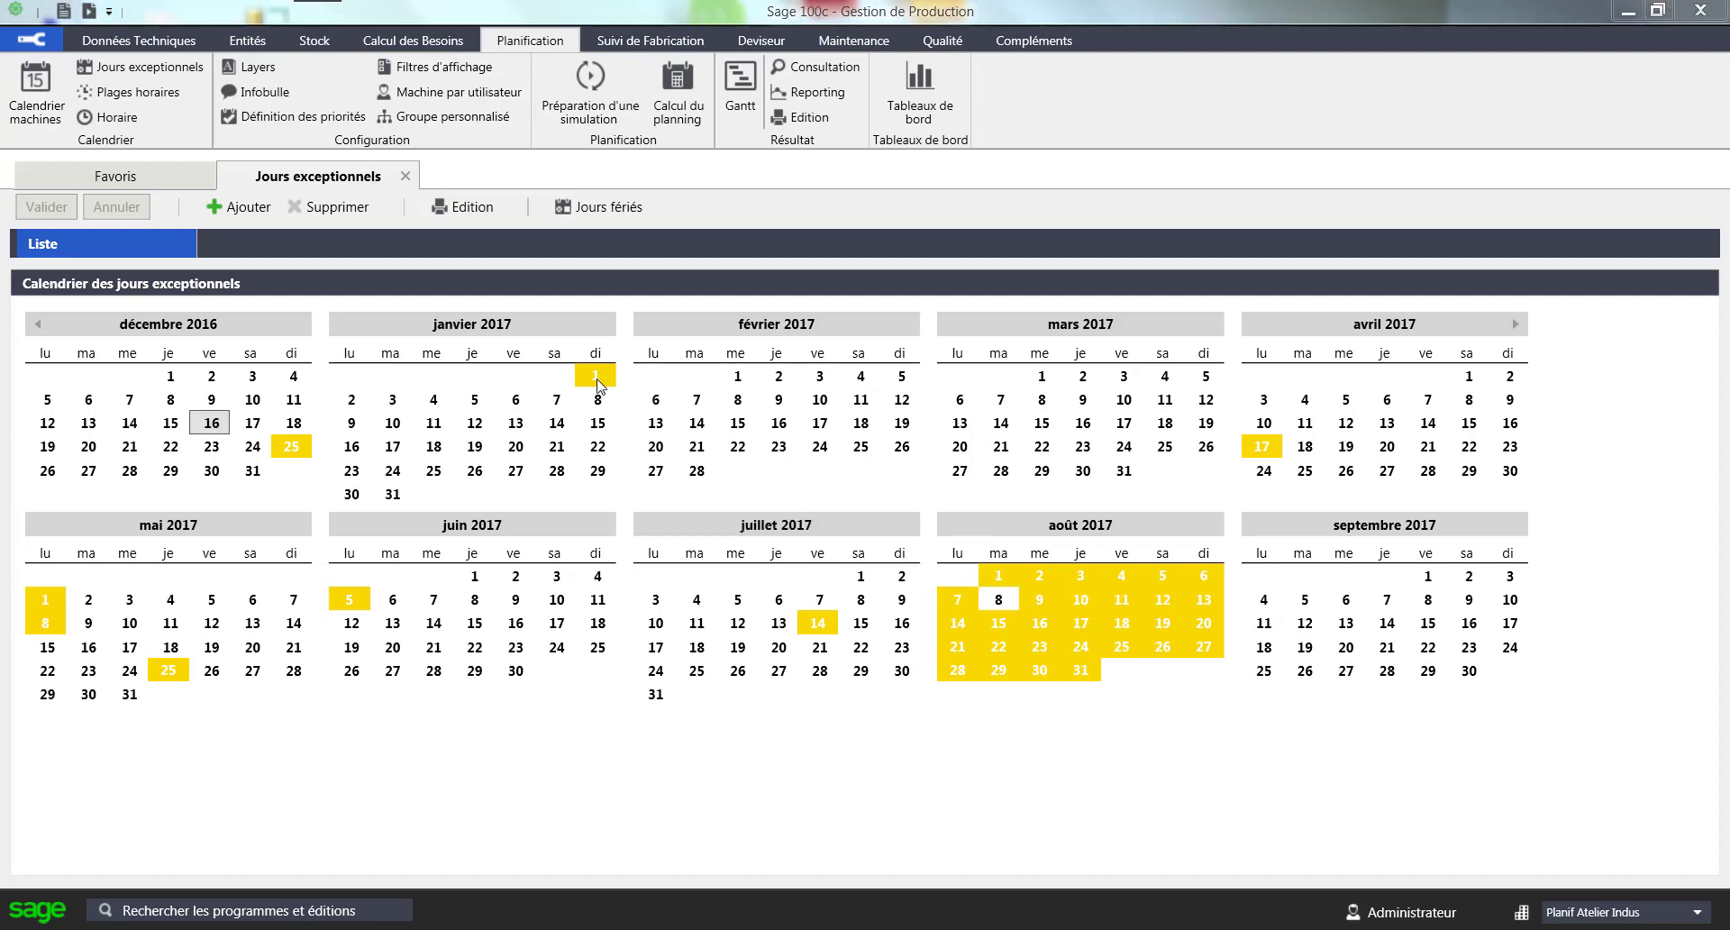
click(117, 122)
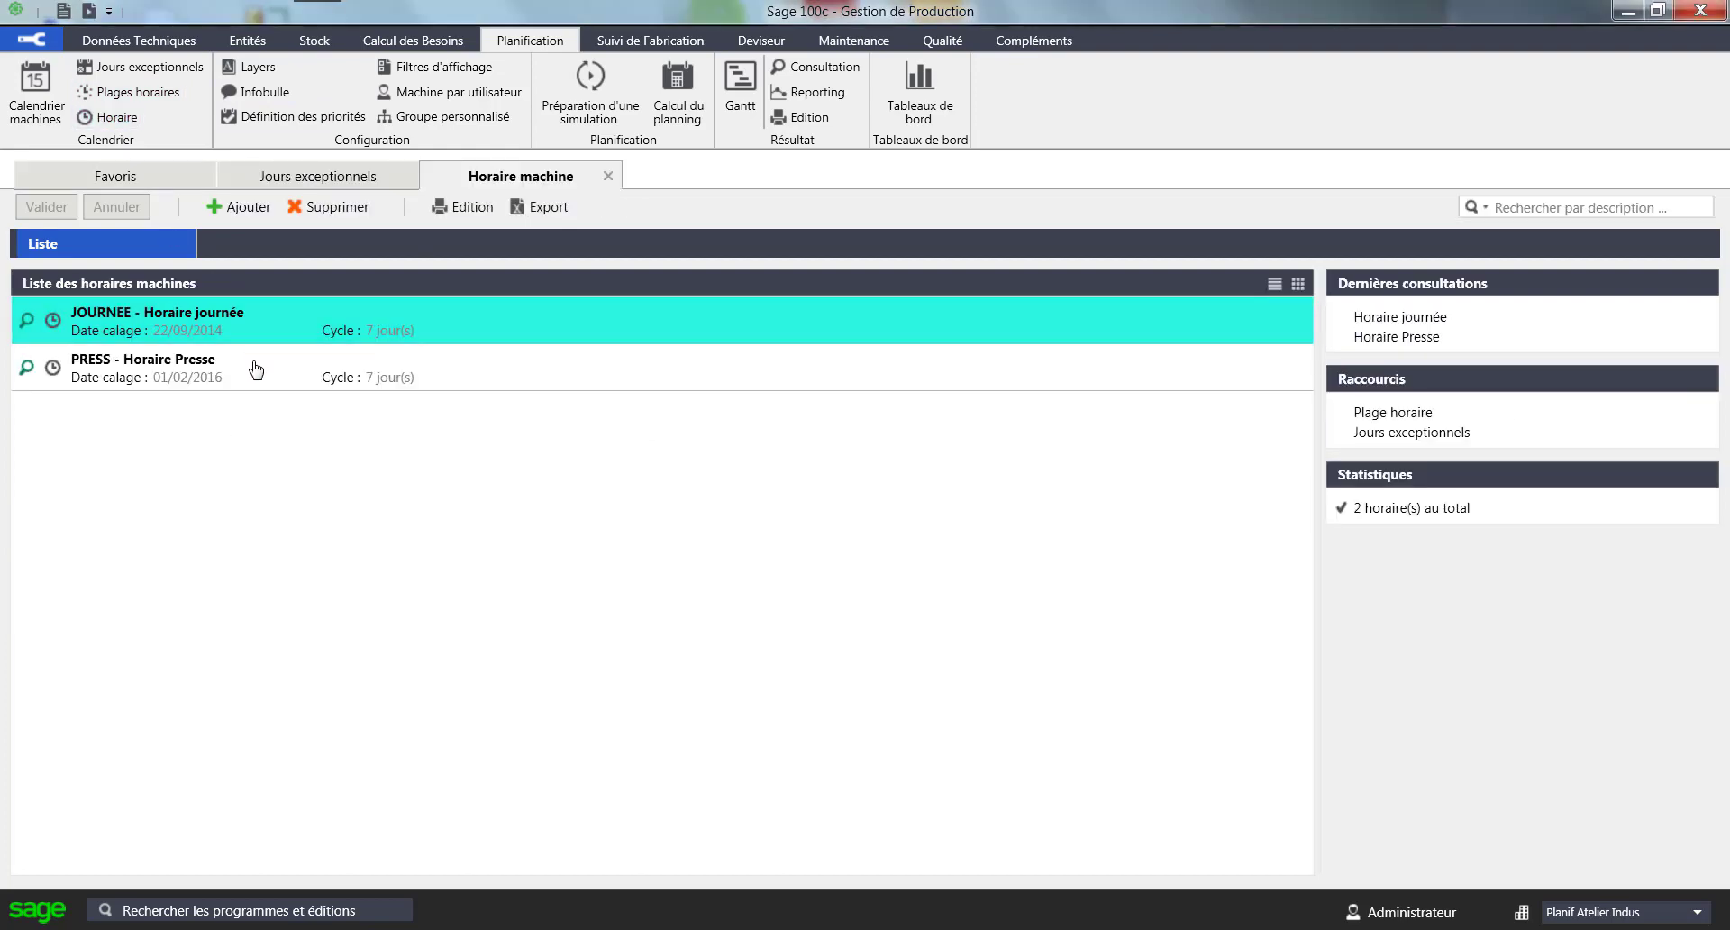
double_click(266, 326)
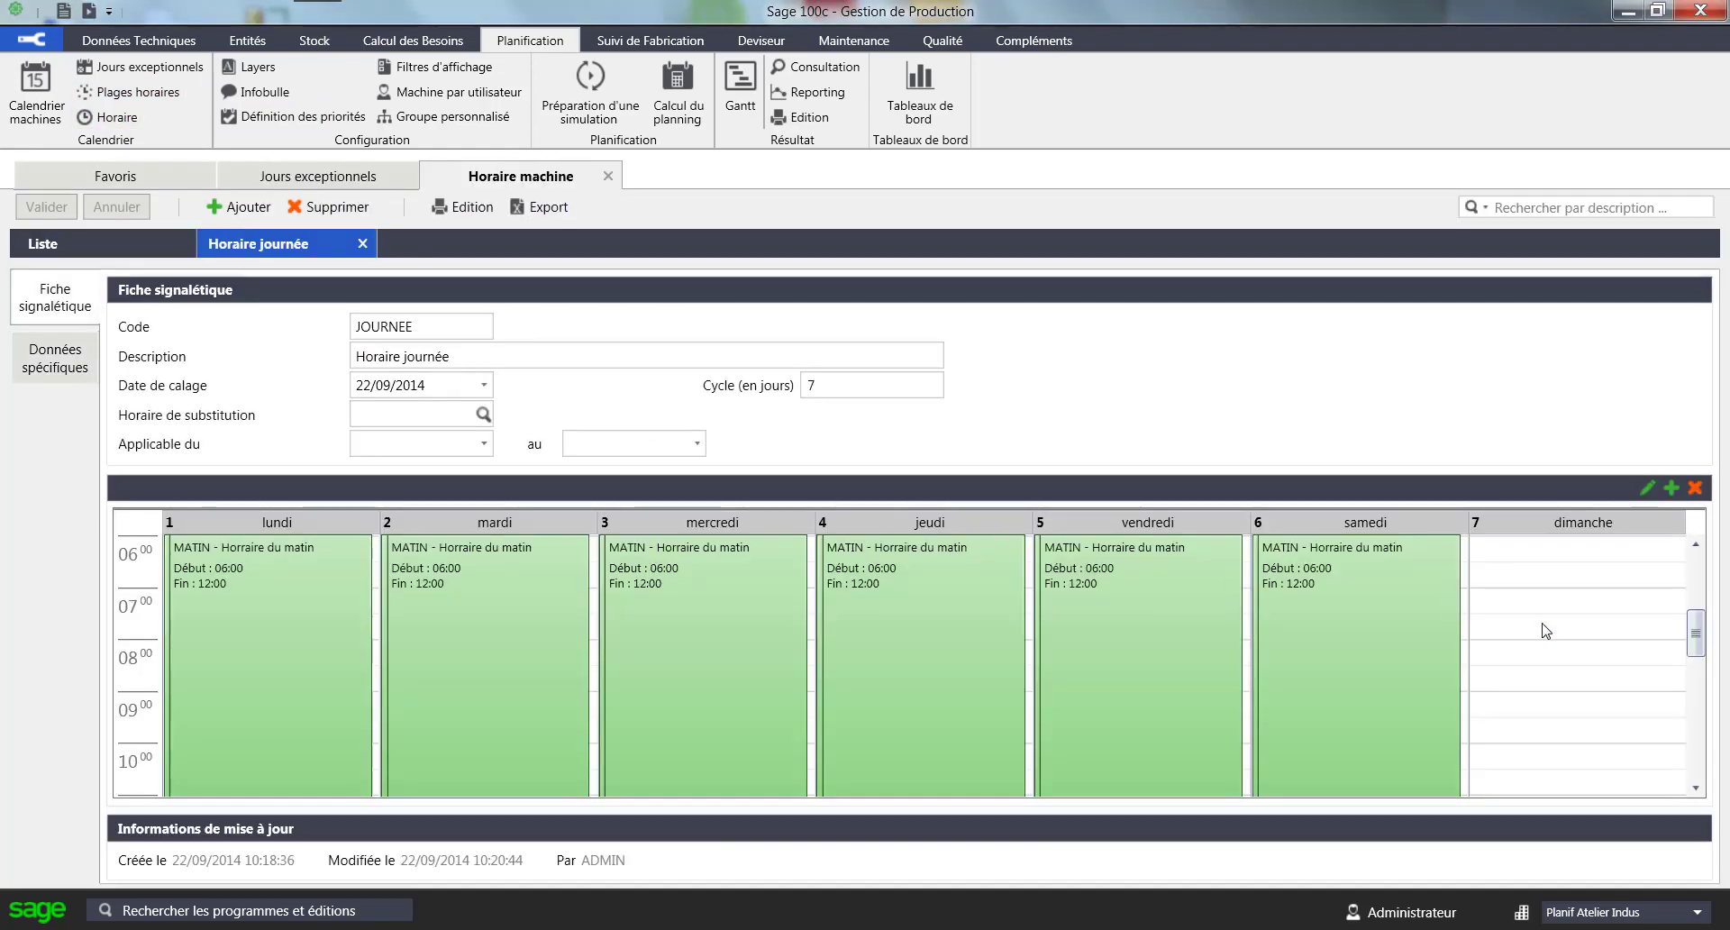
scroll(1699, 634, up, 1)
drag(1699, 634, 1699, 728)
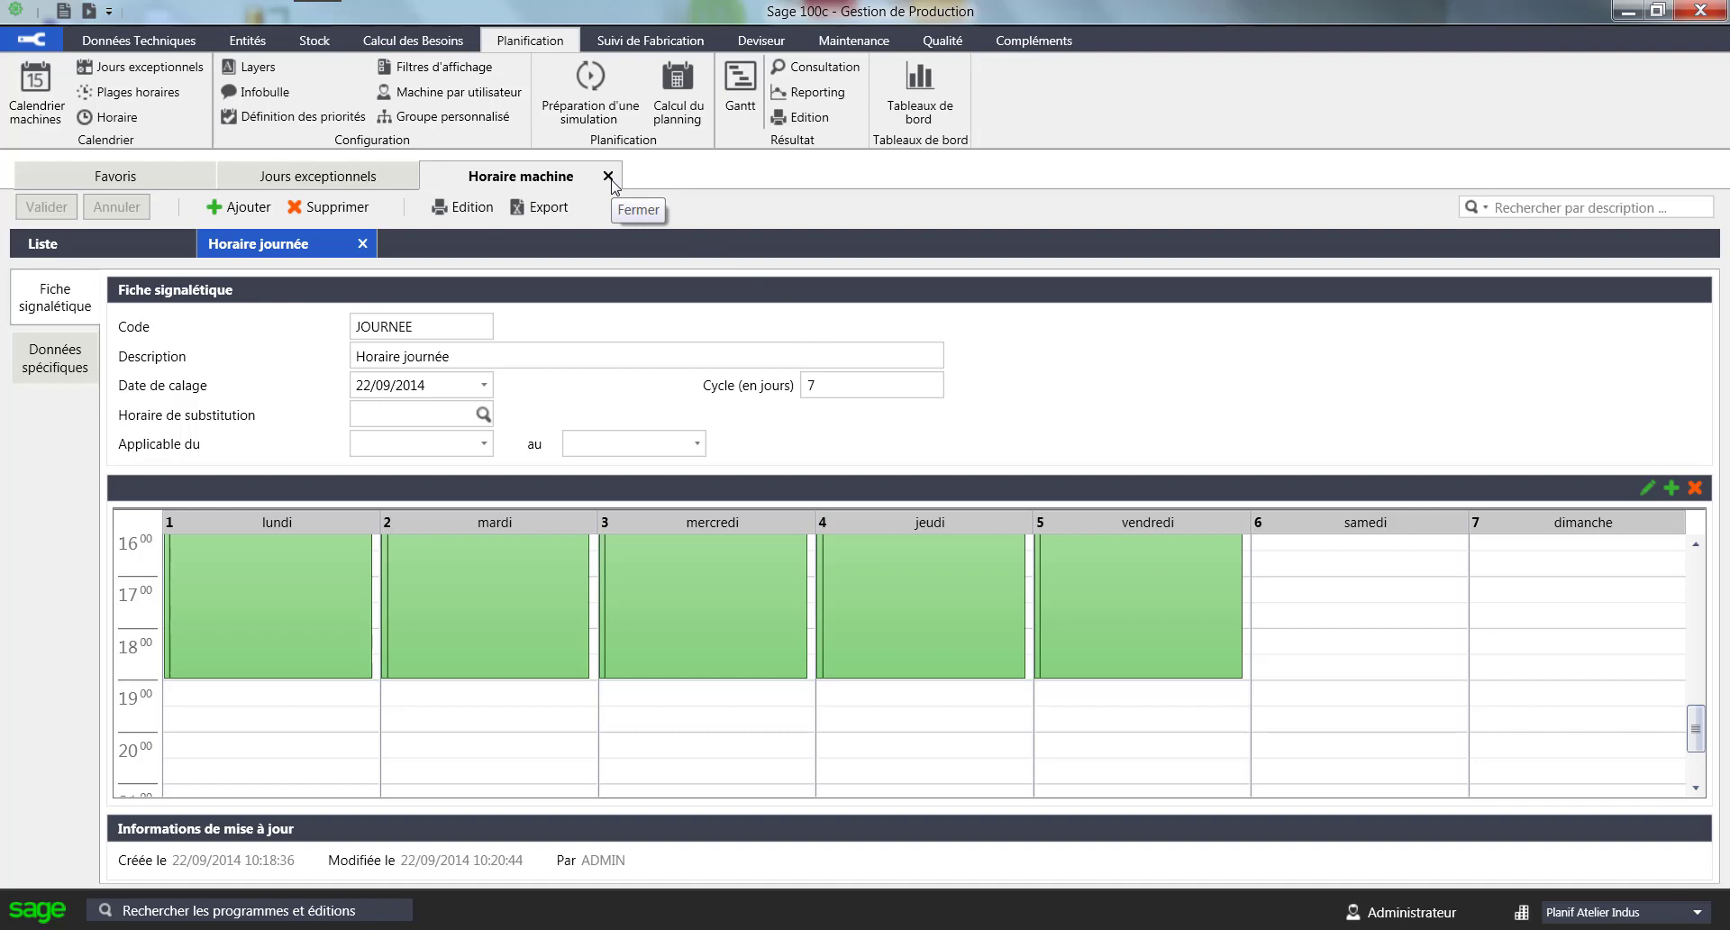
click(608, 177)
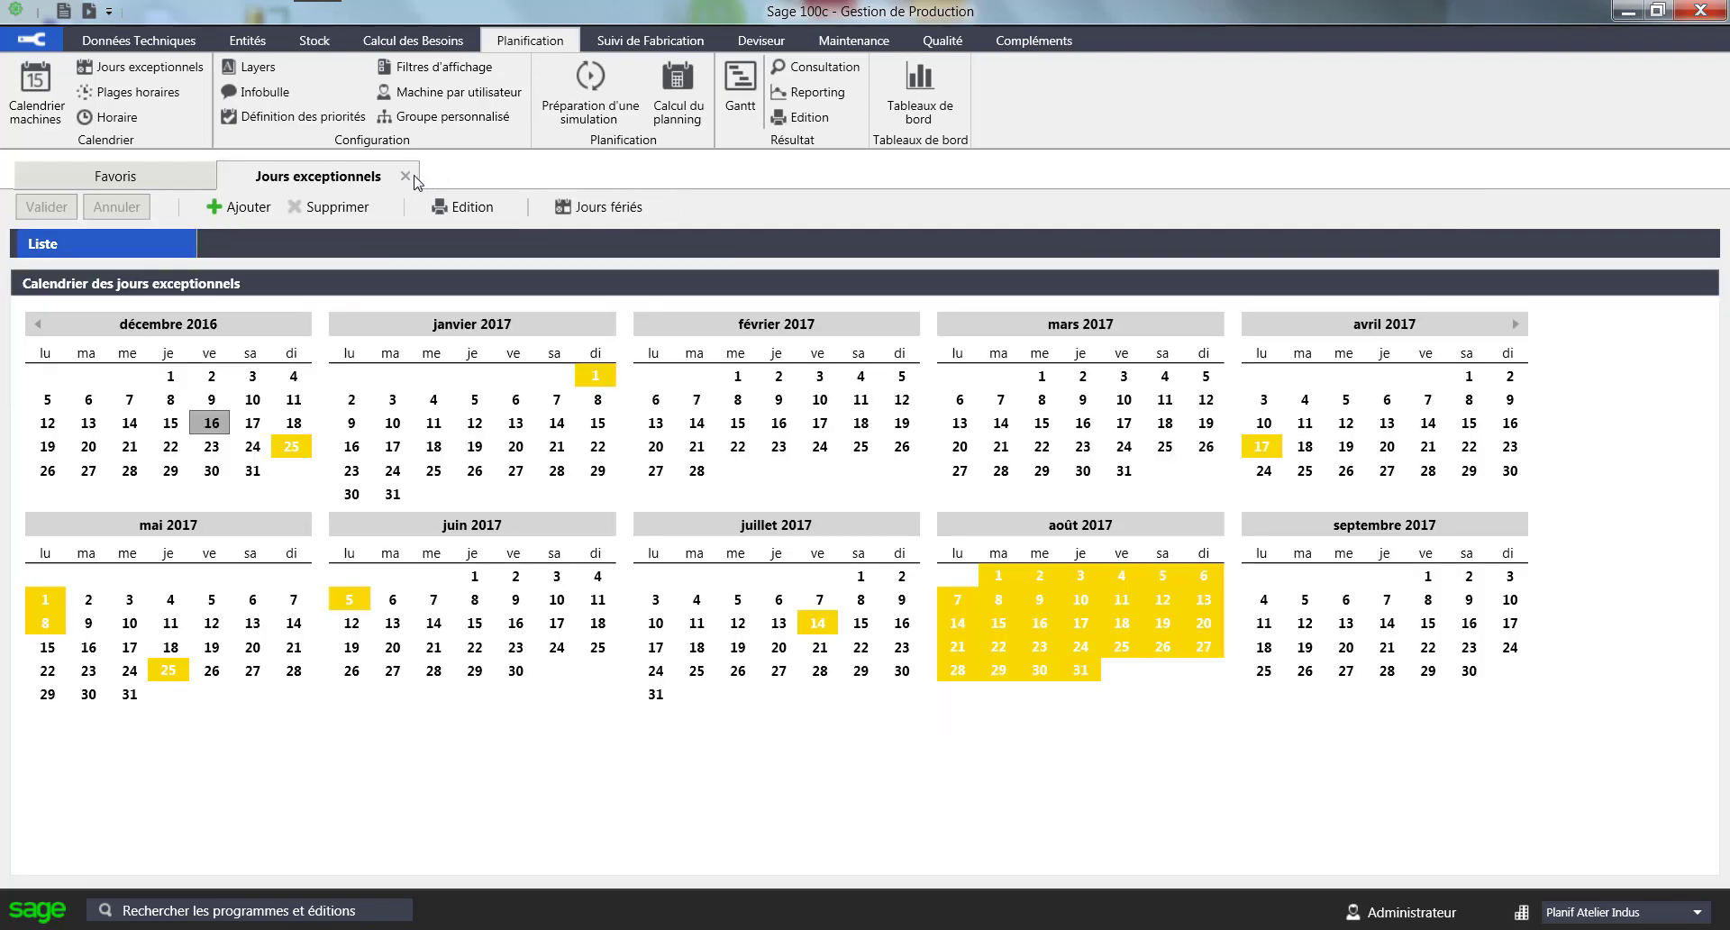
click(408, 176)
- Examine the operations and planned dates of the CONFFRAISE manufacturing order with a quantity of 1700
click(649, 41)
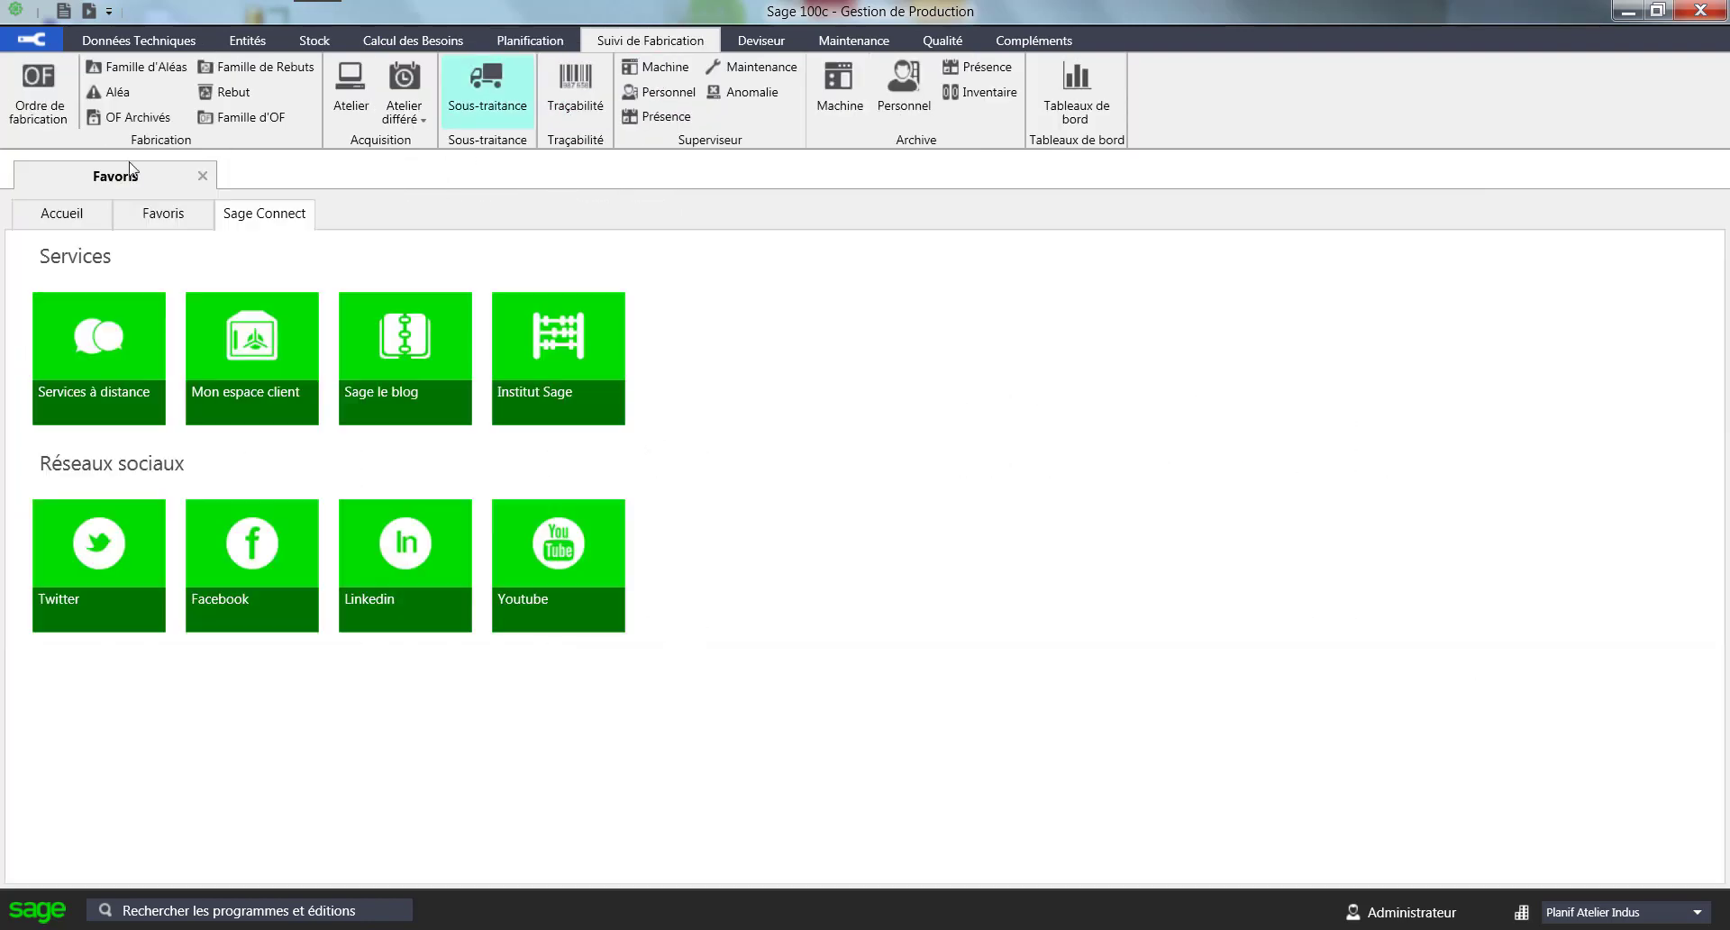
click(40, 108)
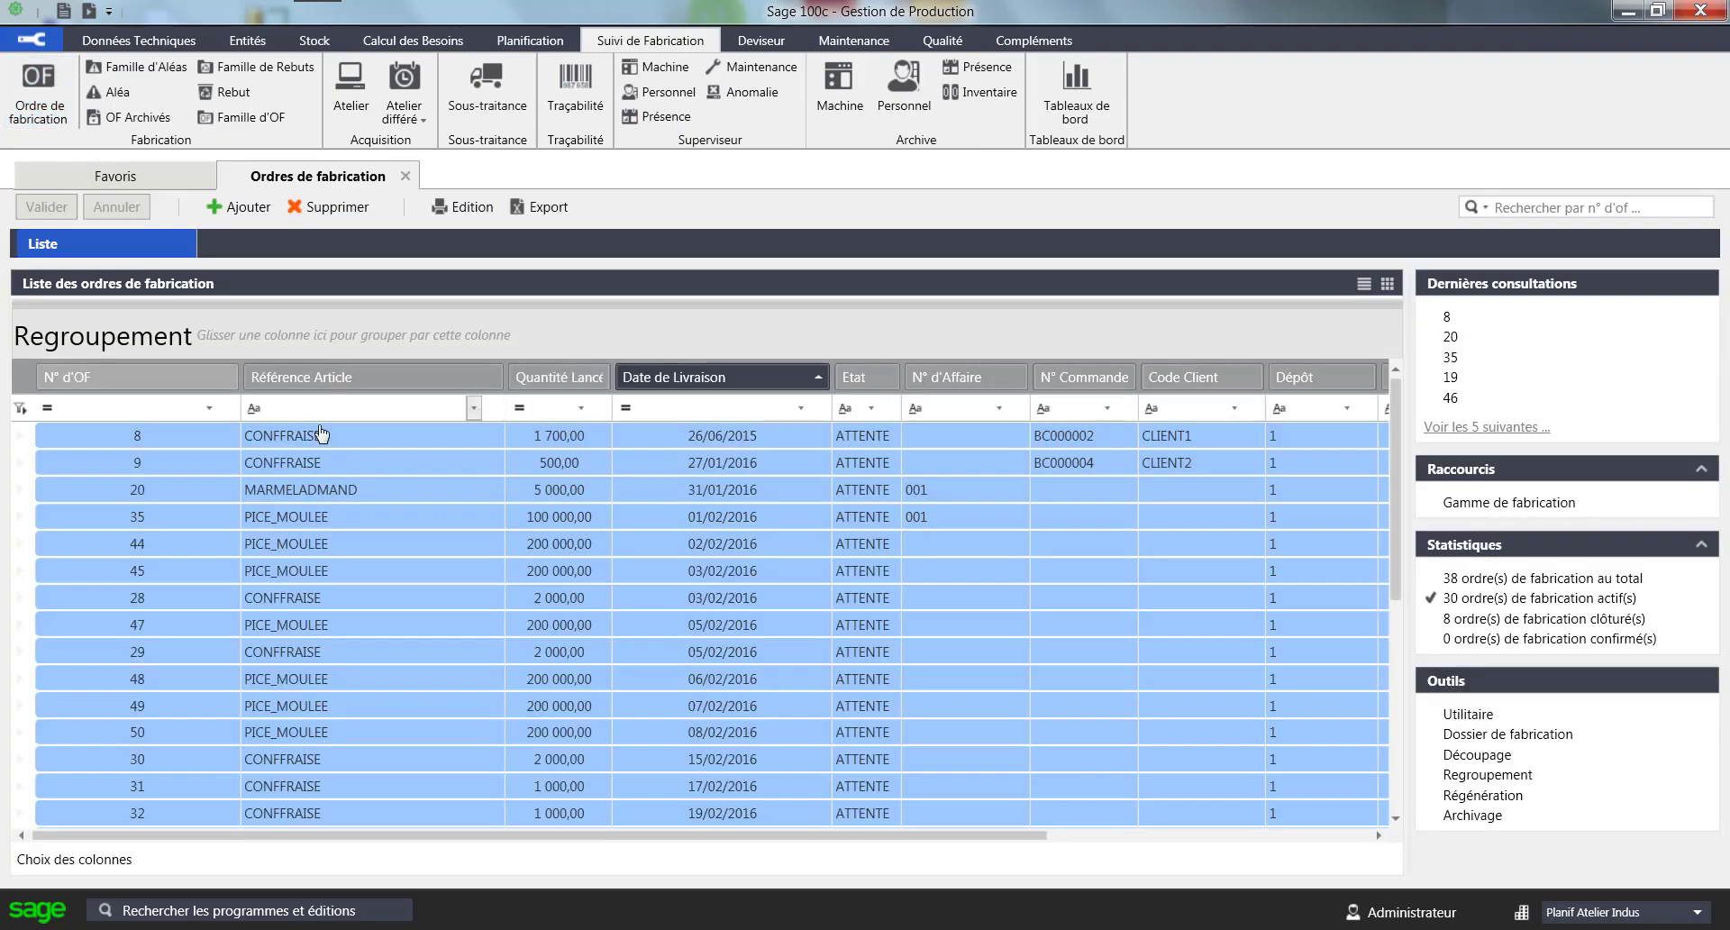
double_click(340, 445)
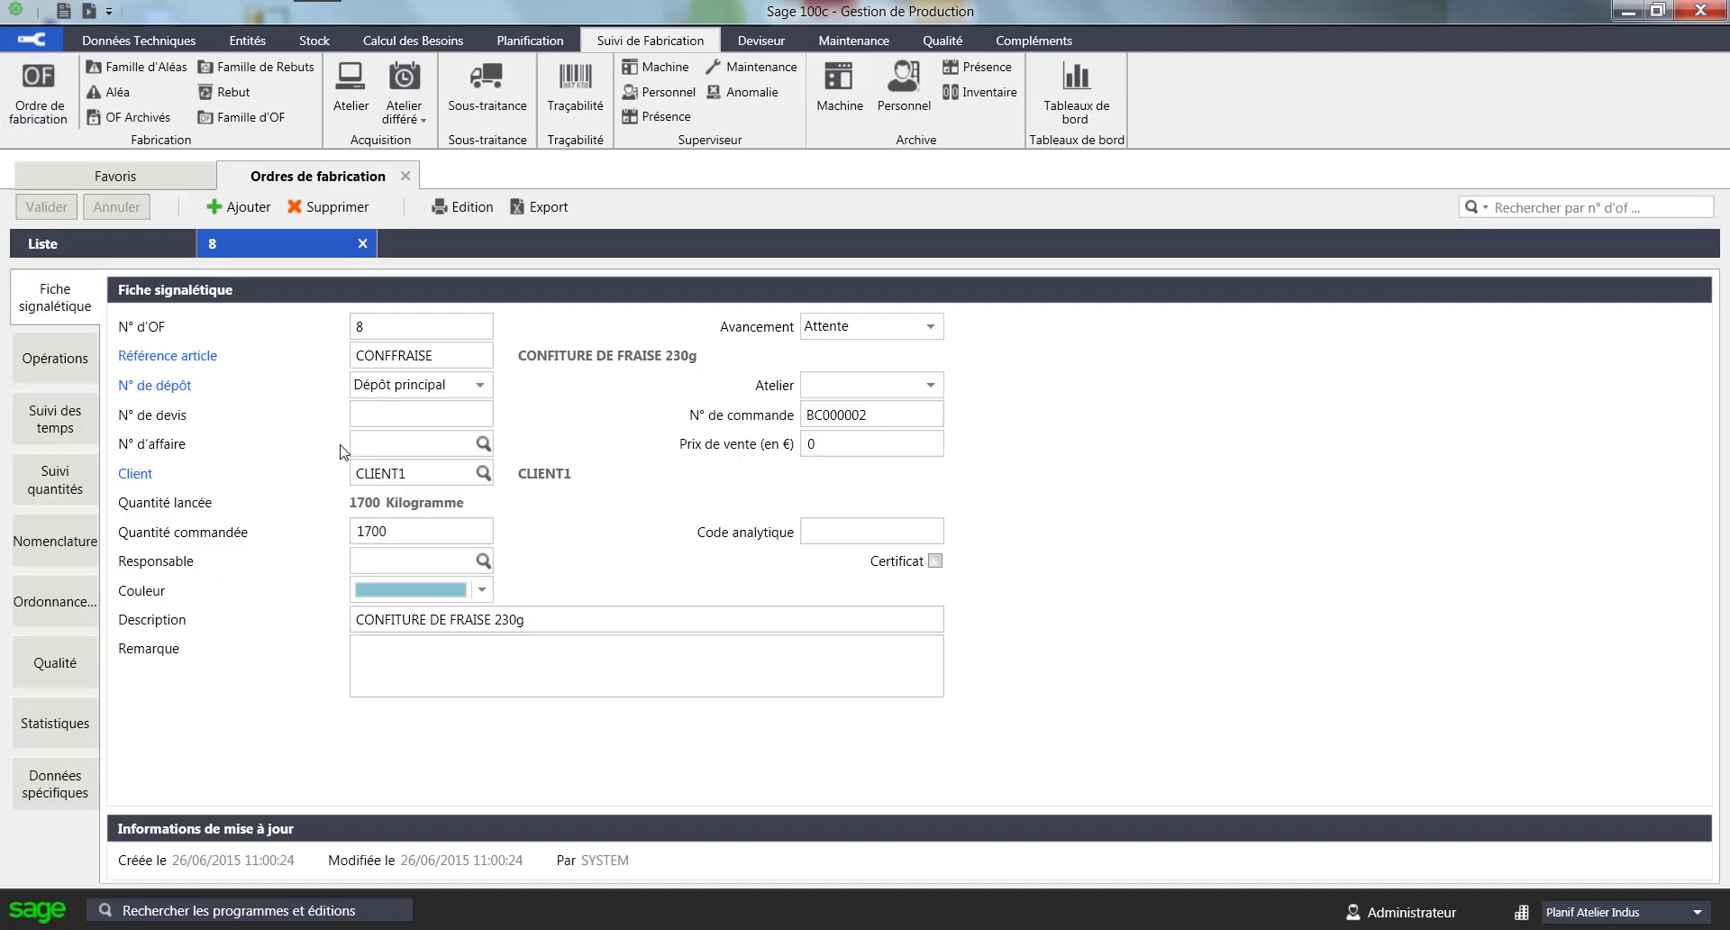
click(76, 359)
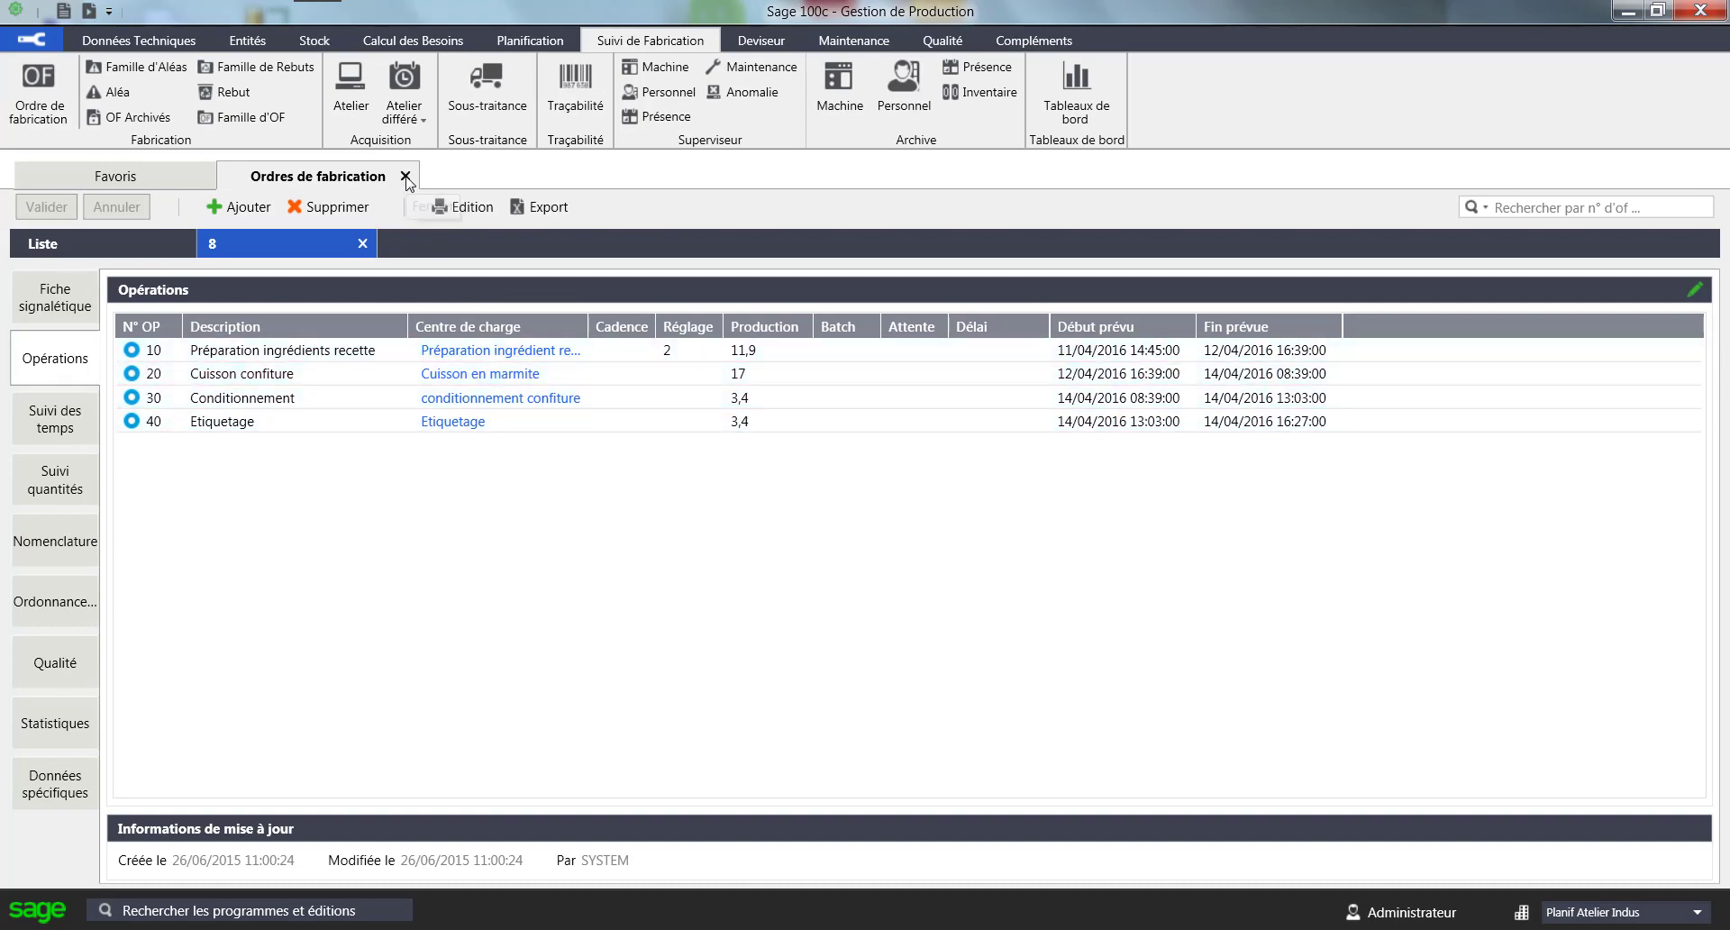
- Run the planning calculation for the manufacturing orders
click(530, 41)
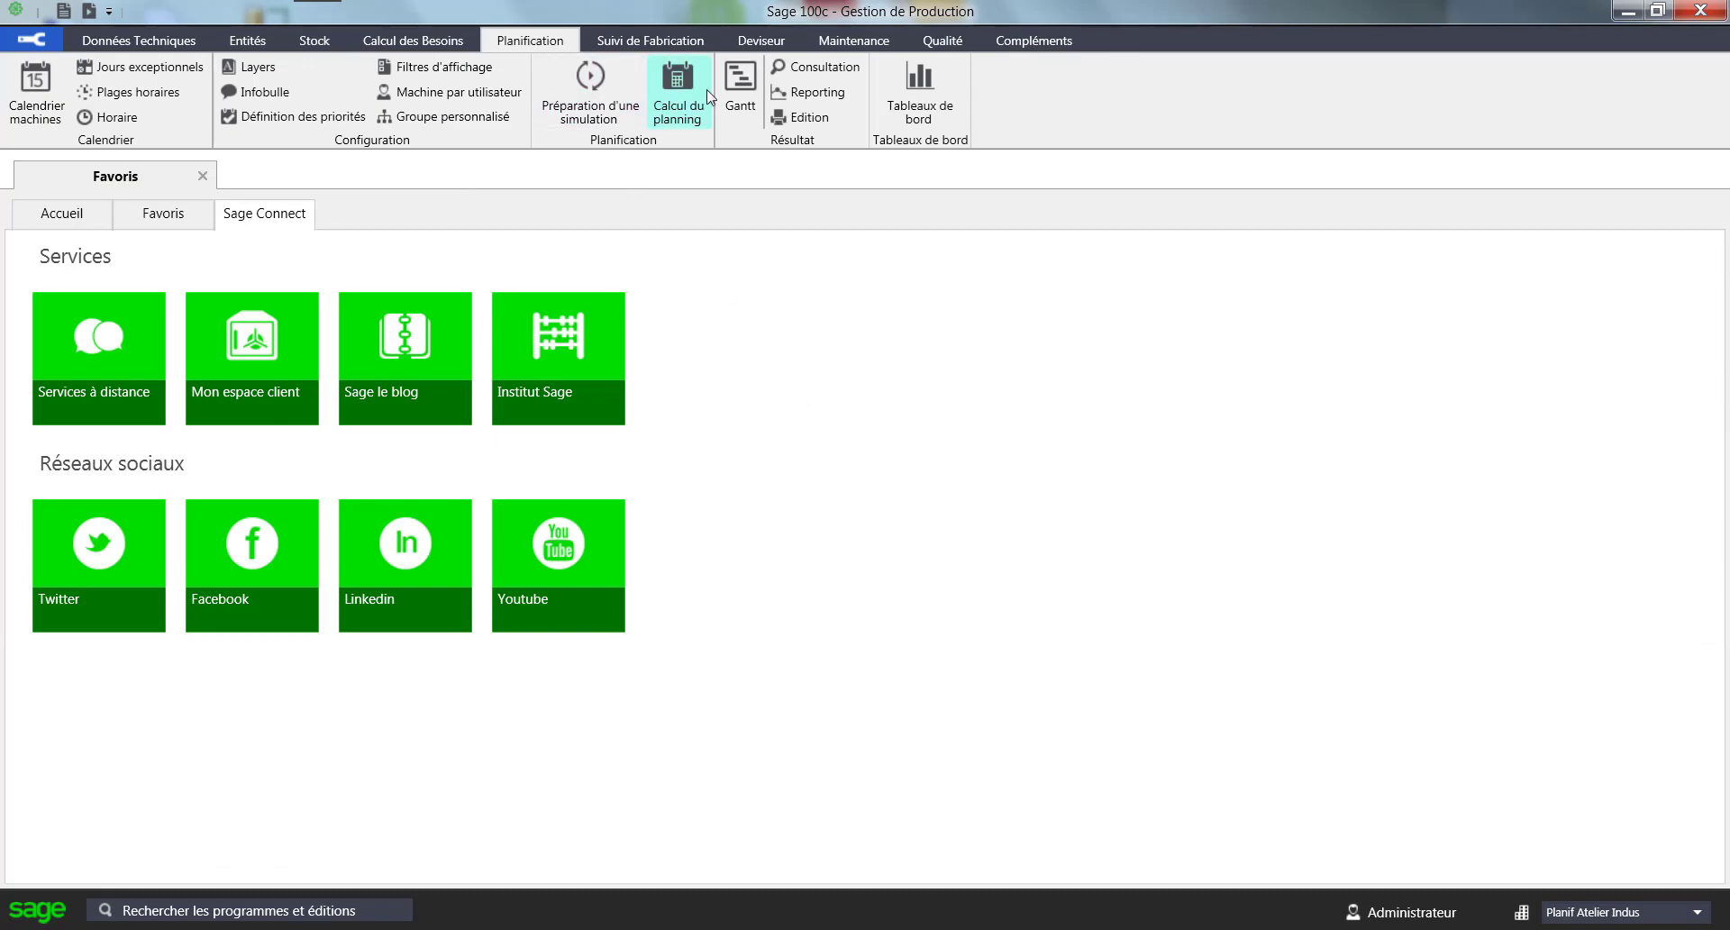
click(683, 85)
click(1045, 559)
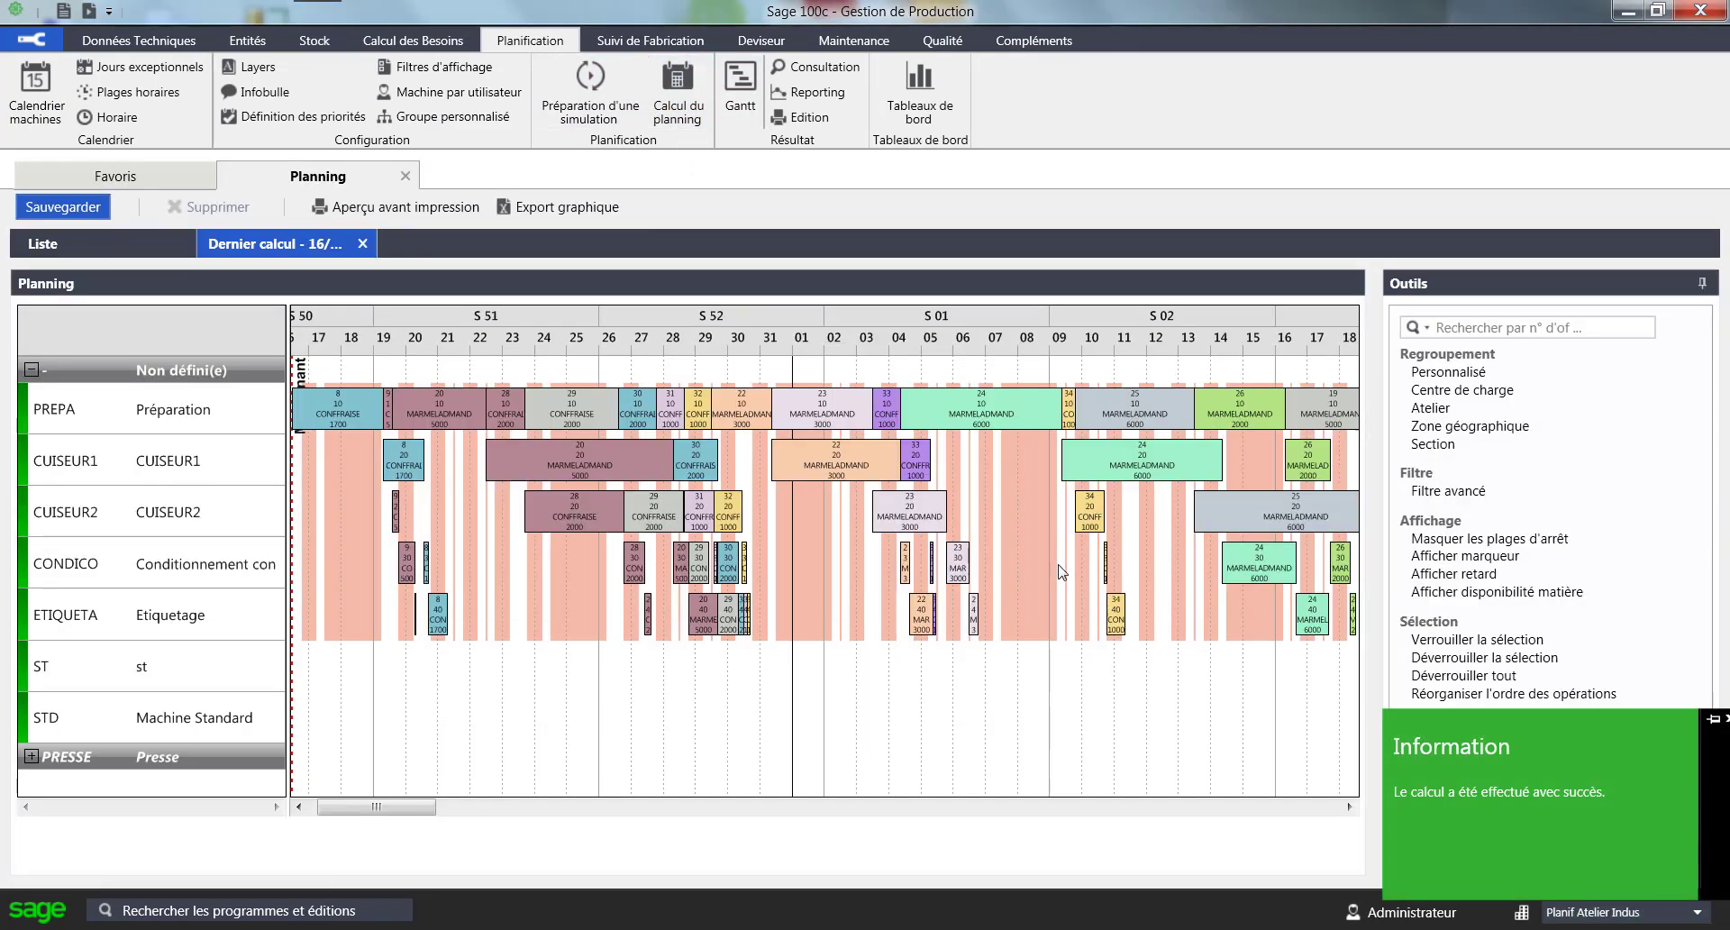
- Inspect how operations link across machines for the early CONFFRAISE and MARMELADMAND orders in the calculated planning
click(577, 512)
click(334, 406)
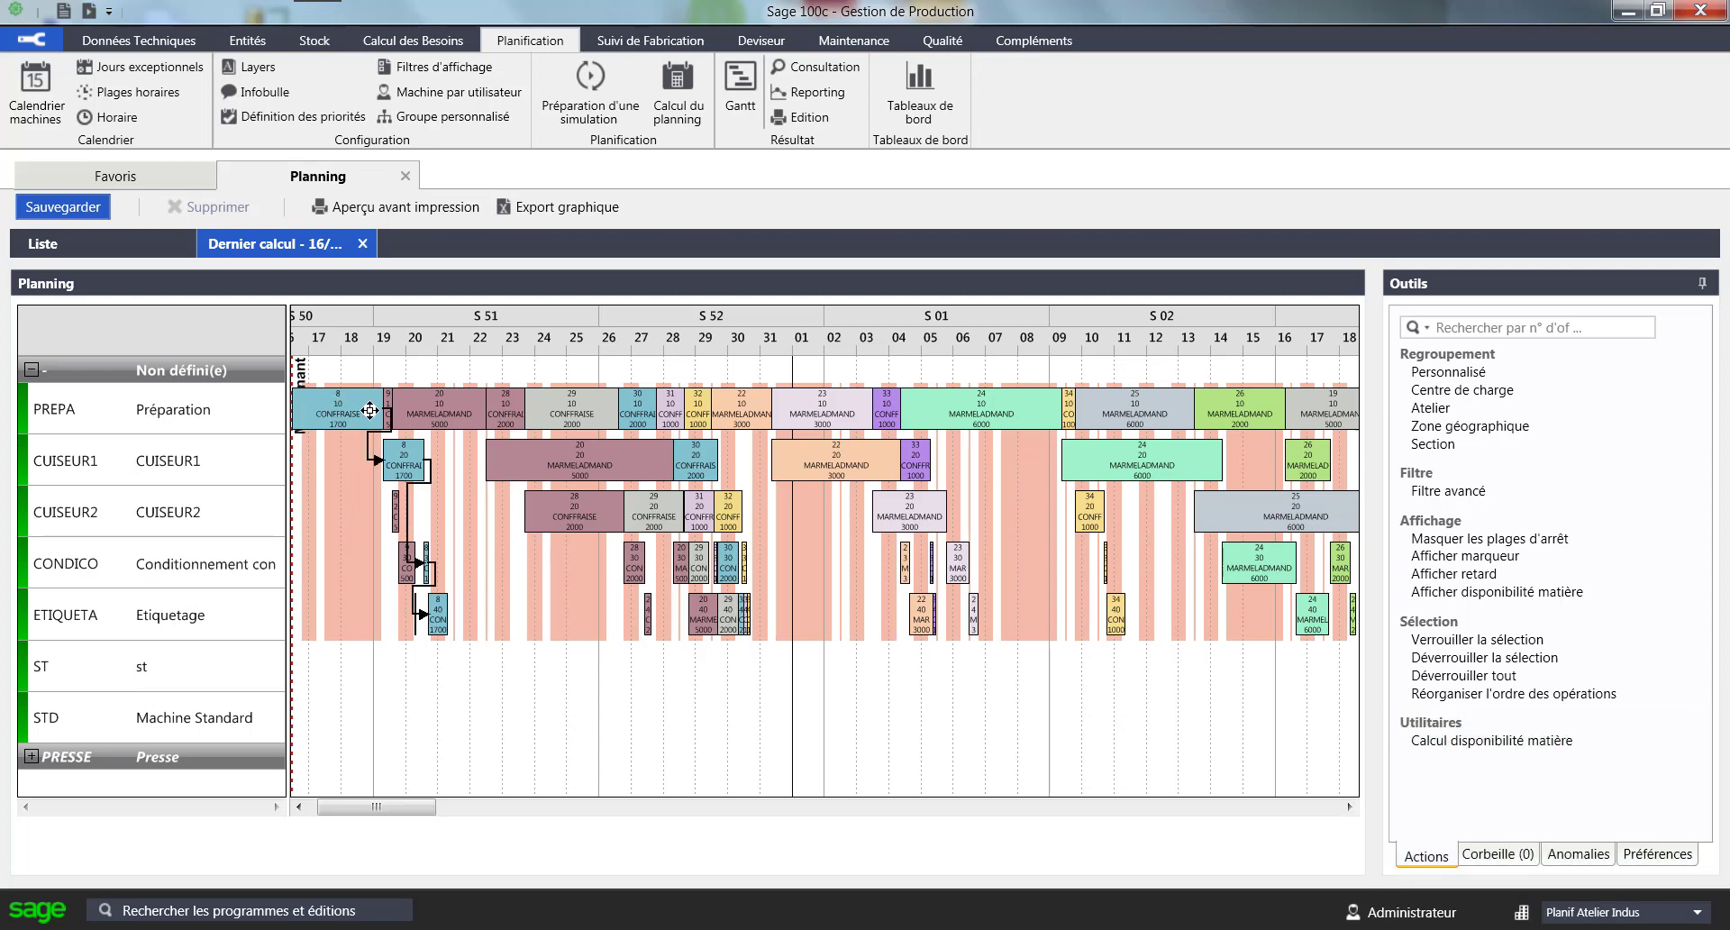
click(420, 411)
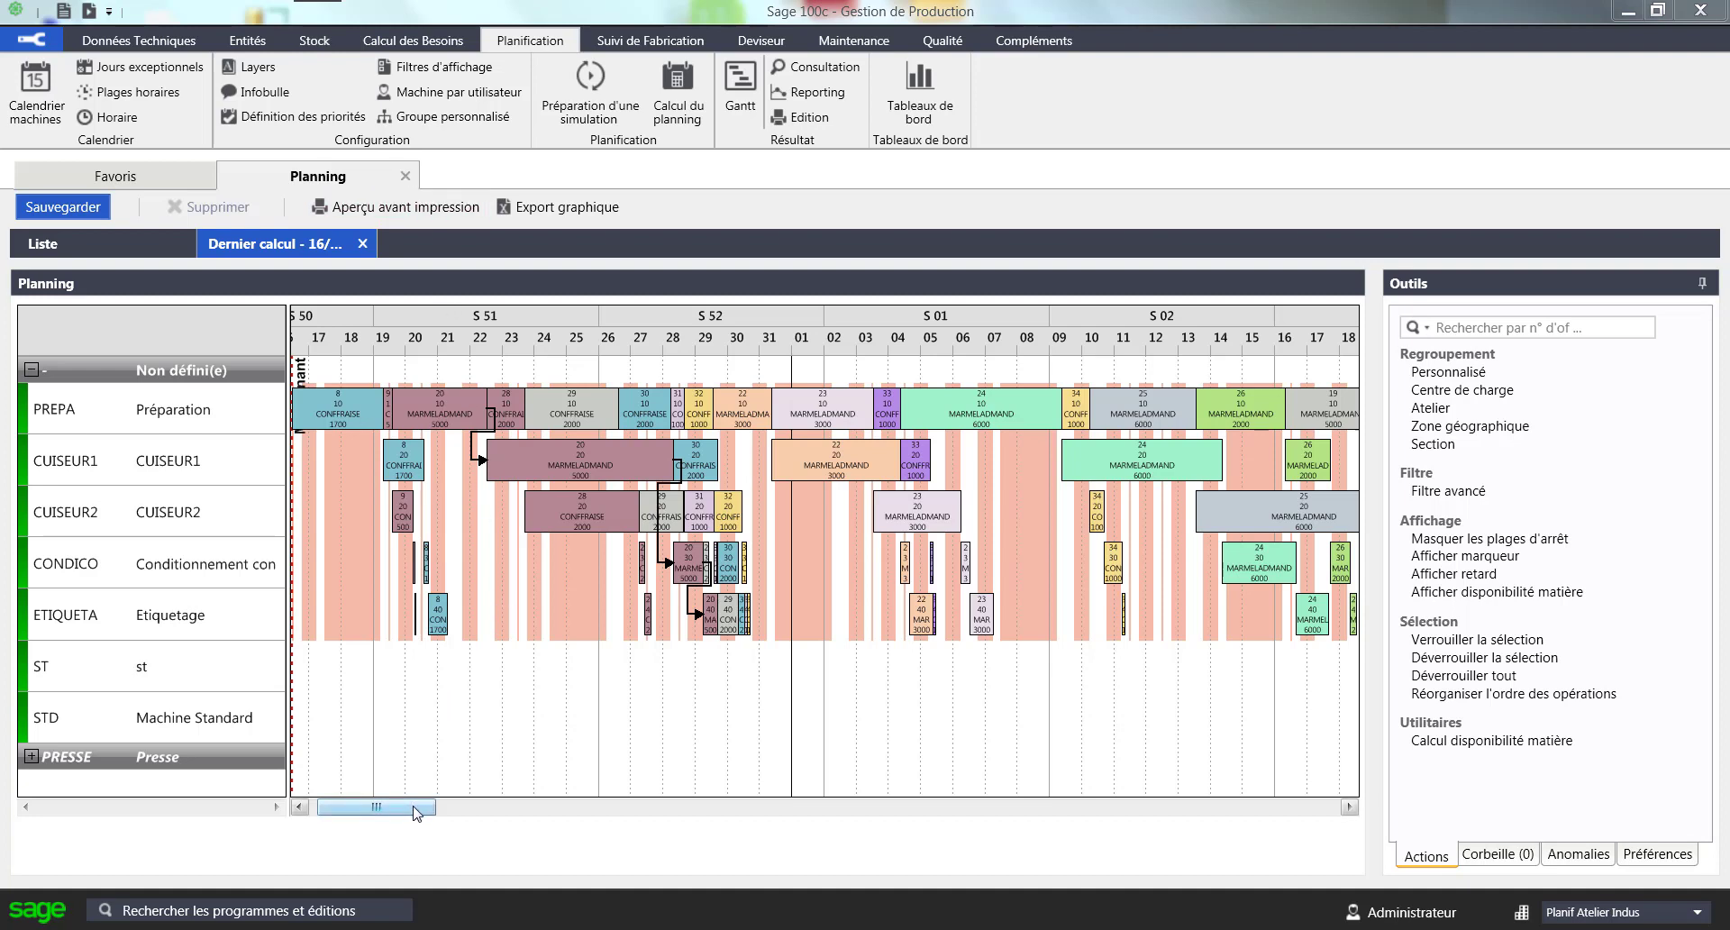
- Move the ETIQUETA operation of the last MARMELADMAND order, quantity 5000, to the 1st in week S 05
drag(417, 813, 524, 814)
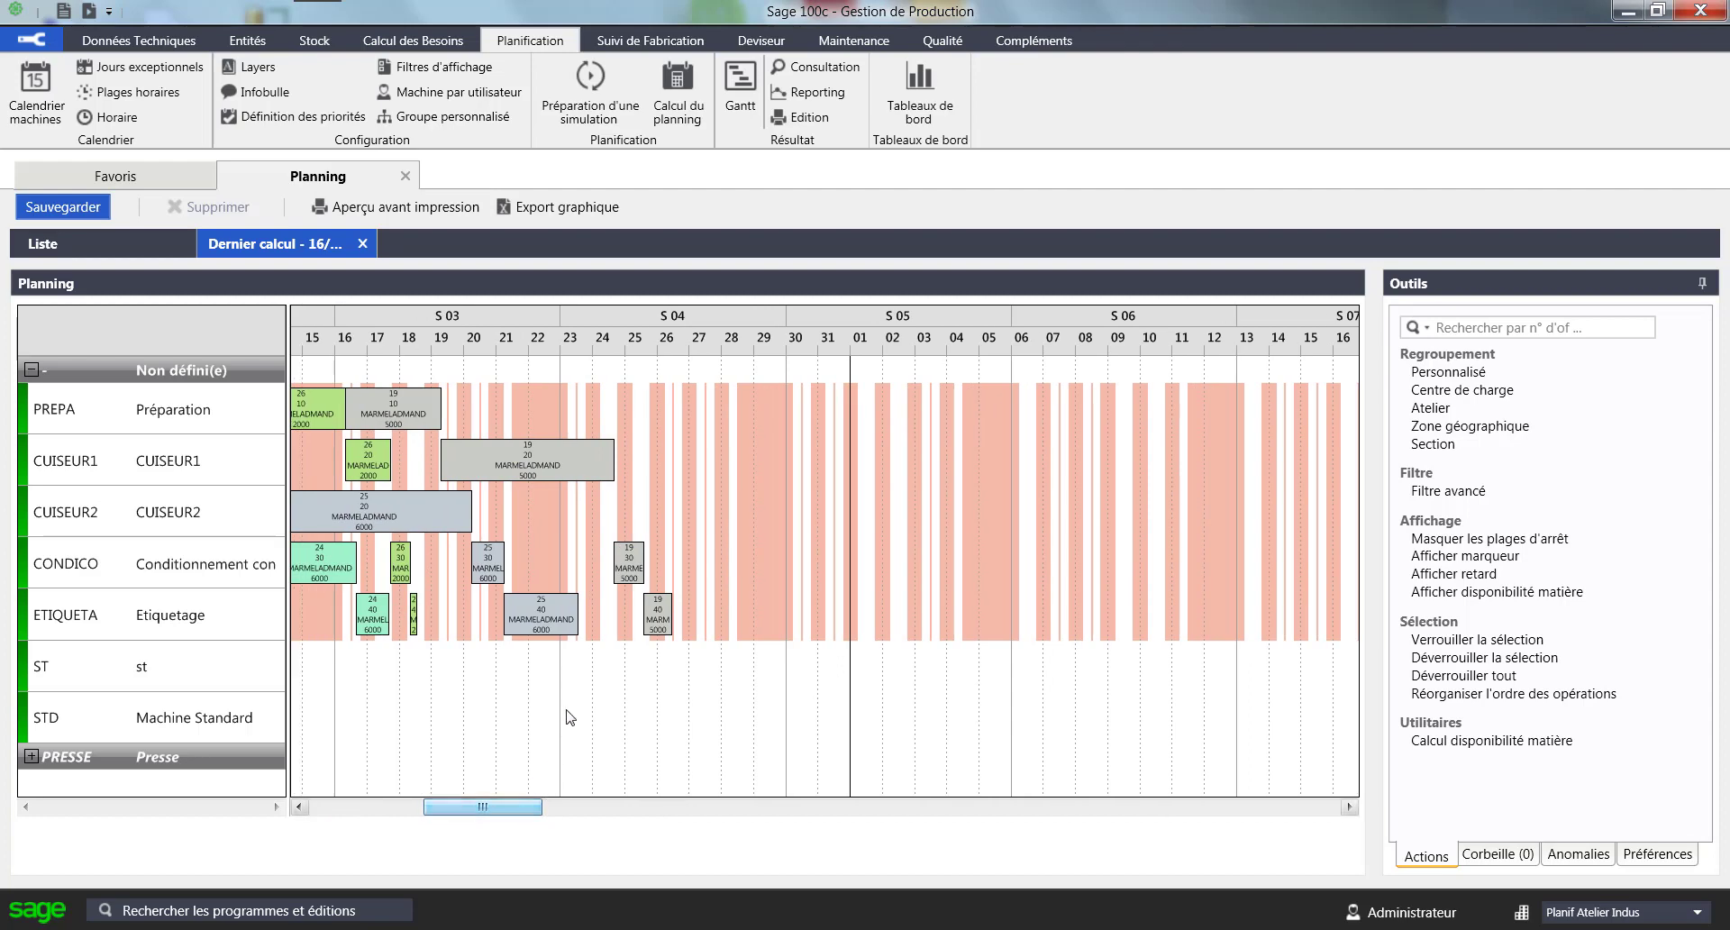
click(662, 620)
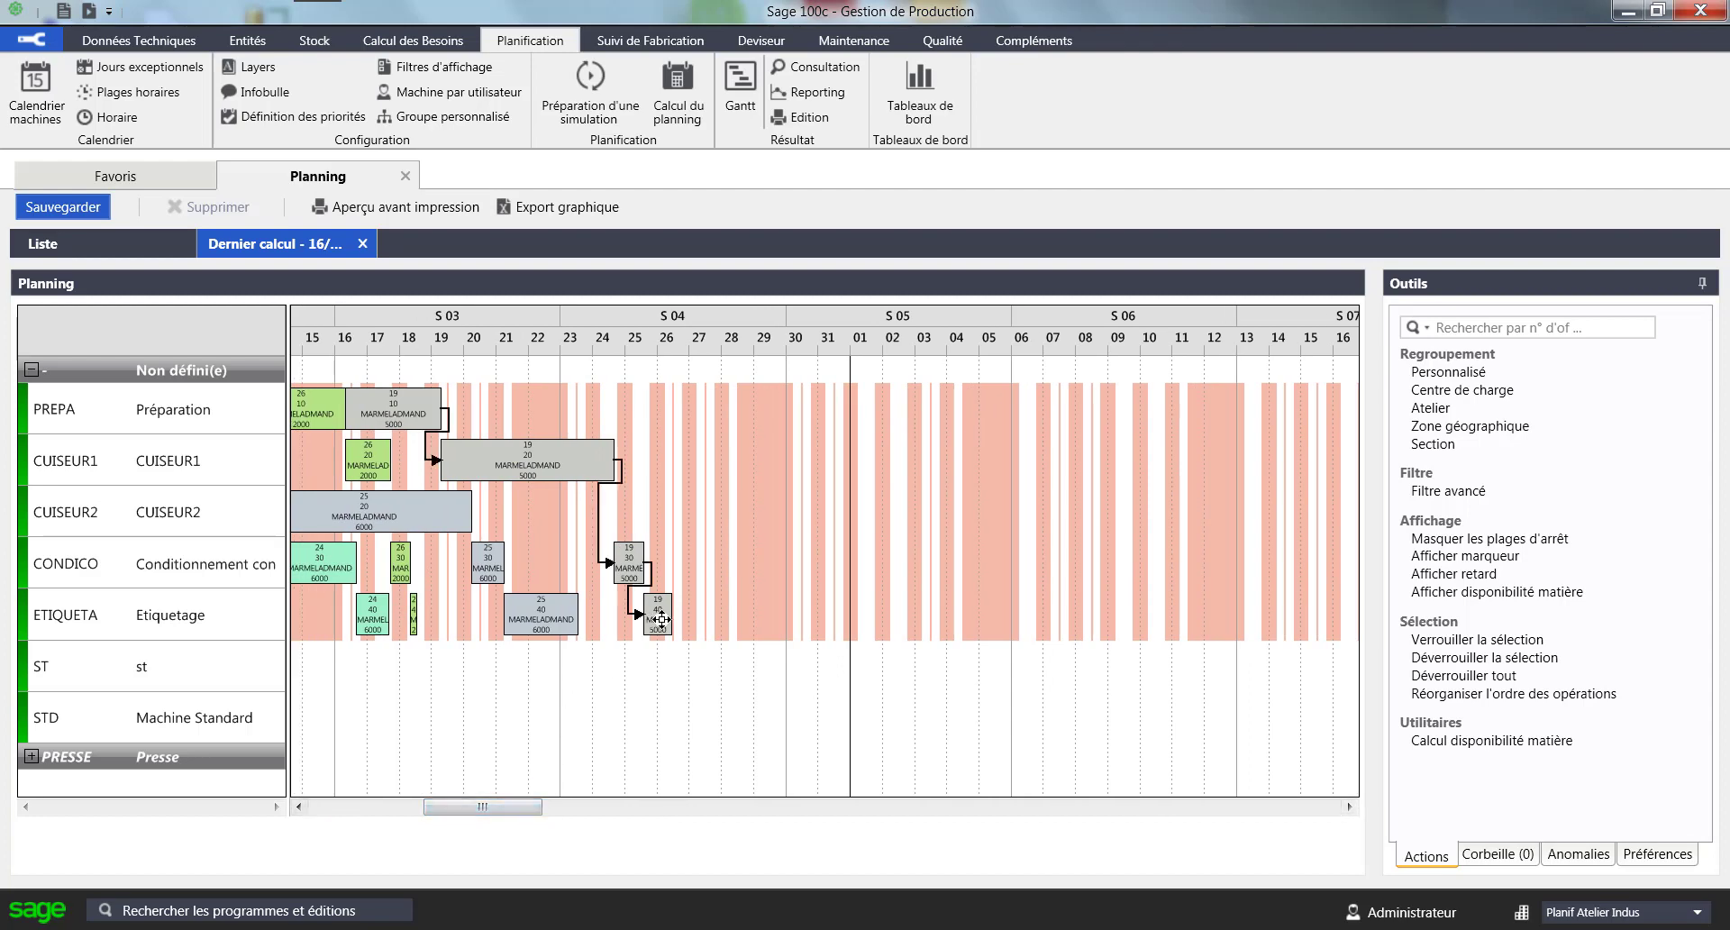
drag(661, 620, 867, 625)
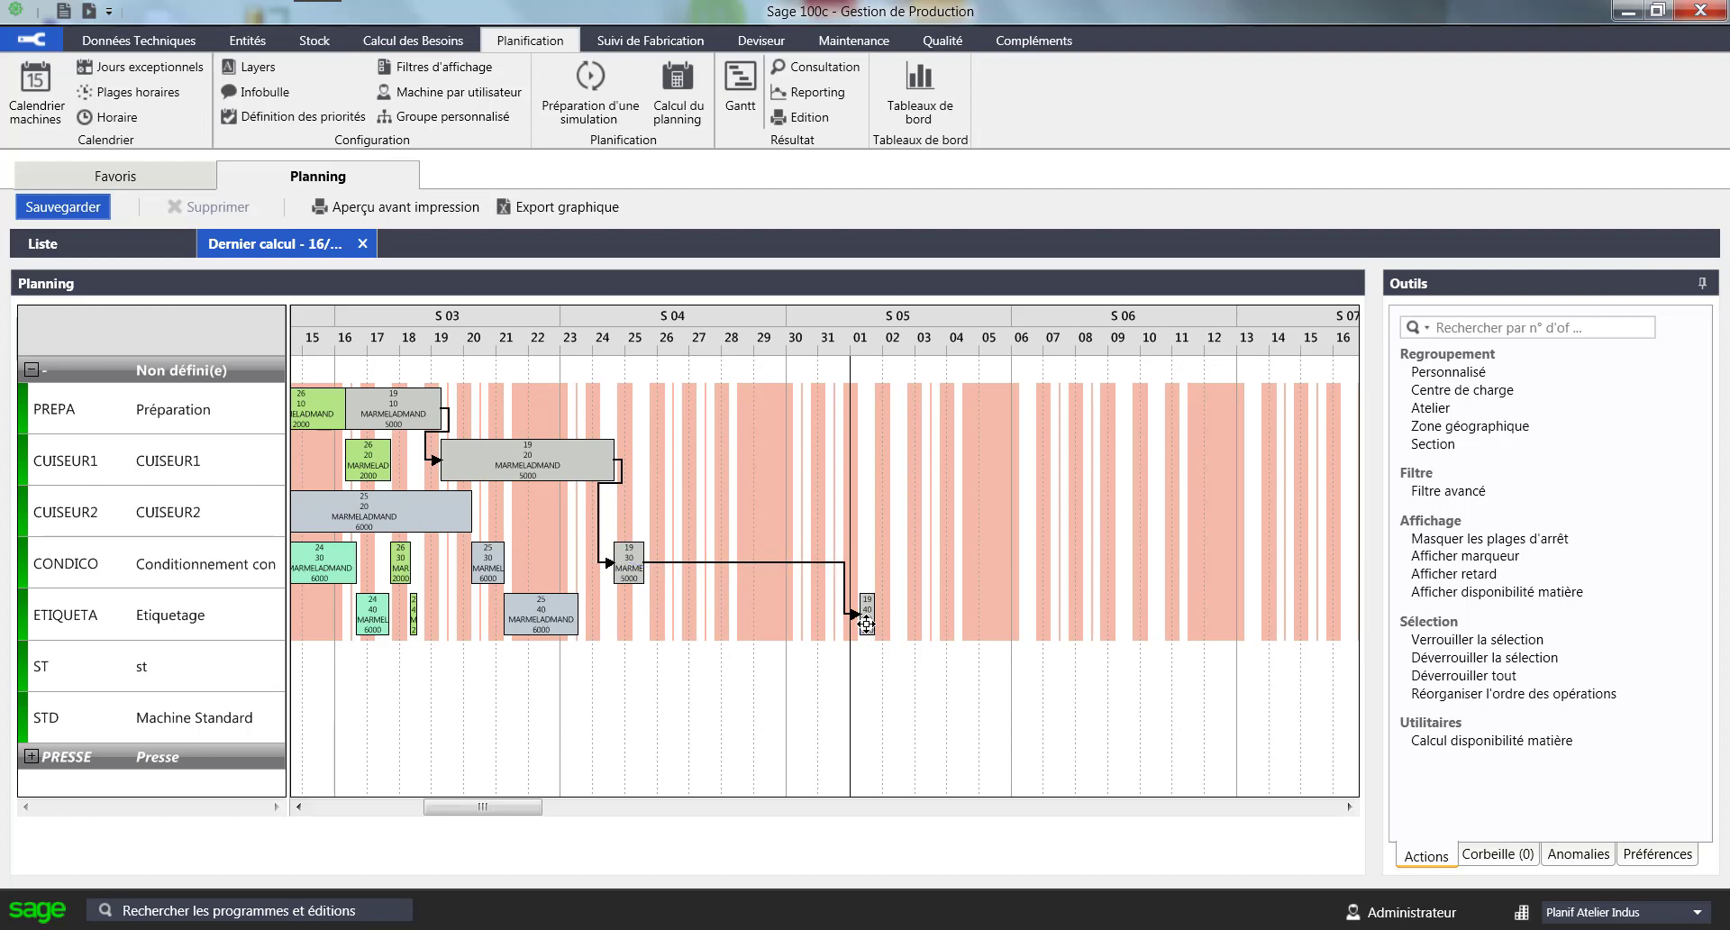
- Save the adjusted planning as Planification officielle and close it
click(77, 209)
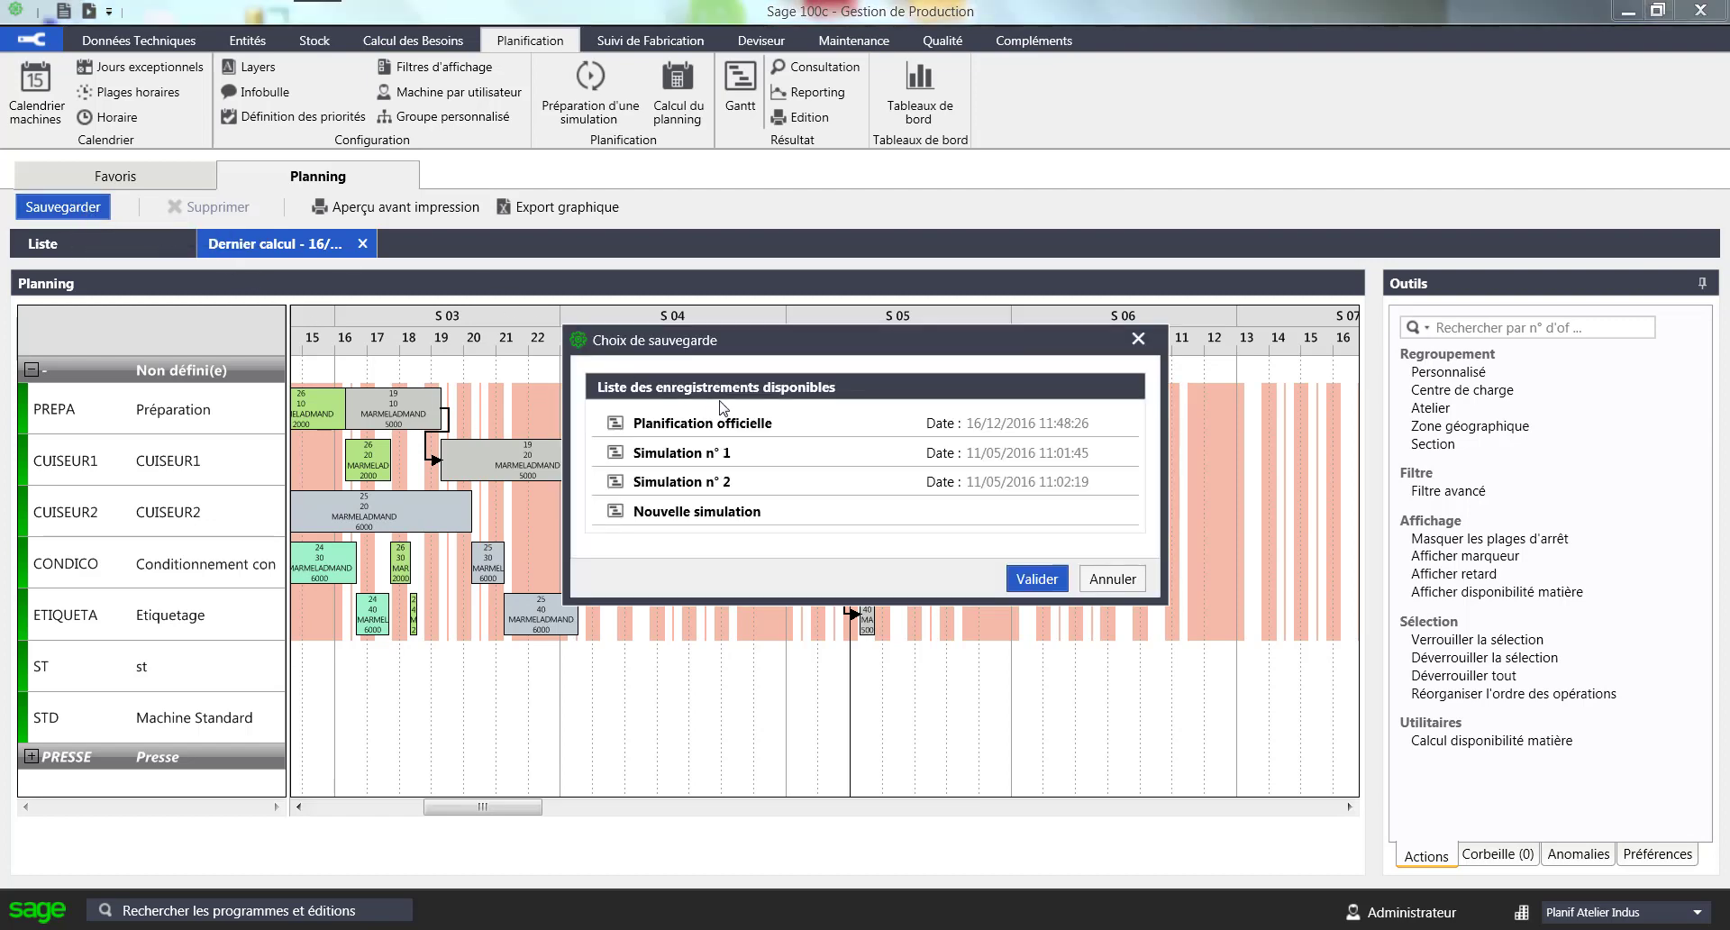
click(732, 429)
click(730, 458)
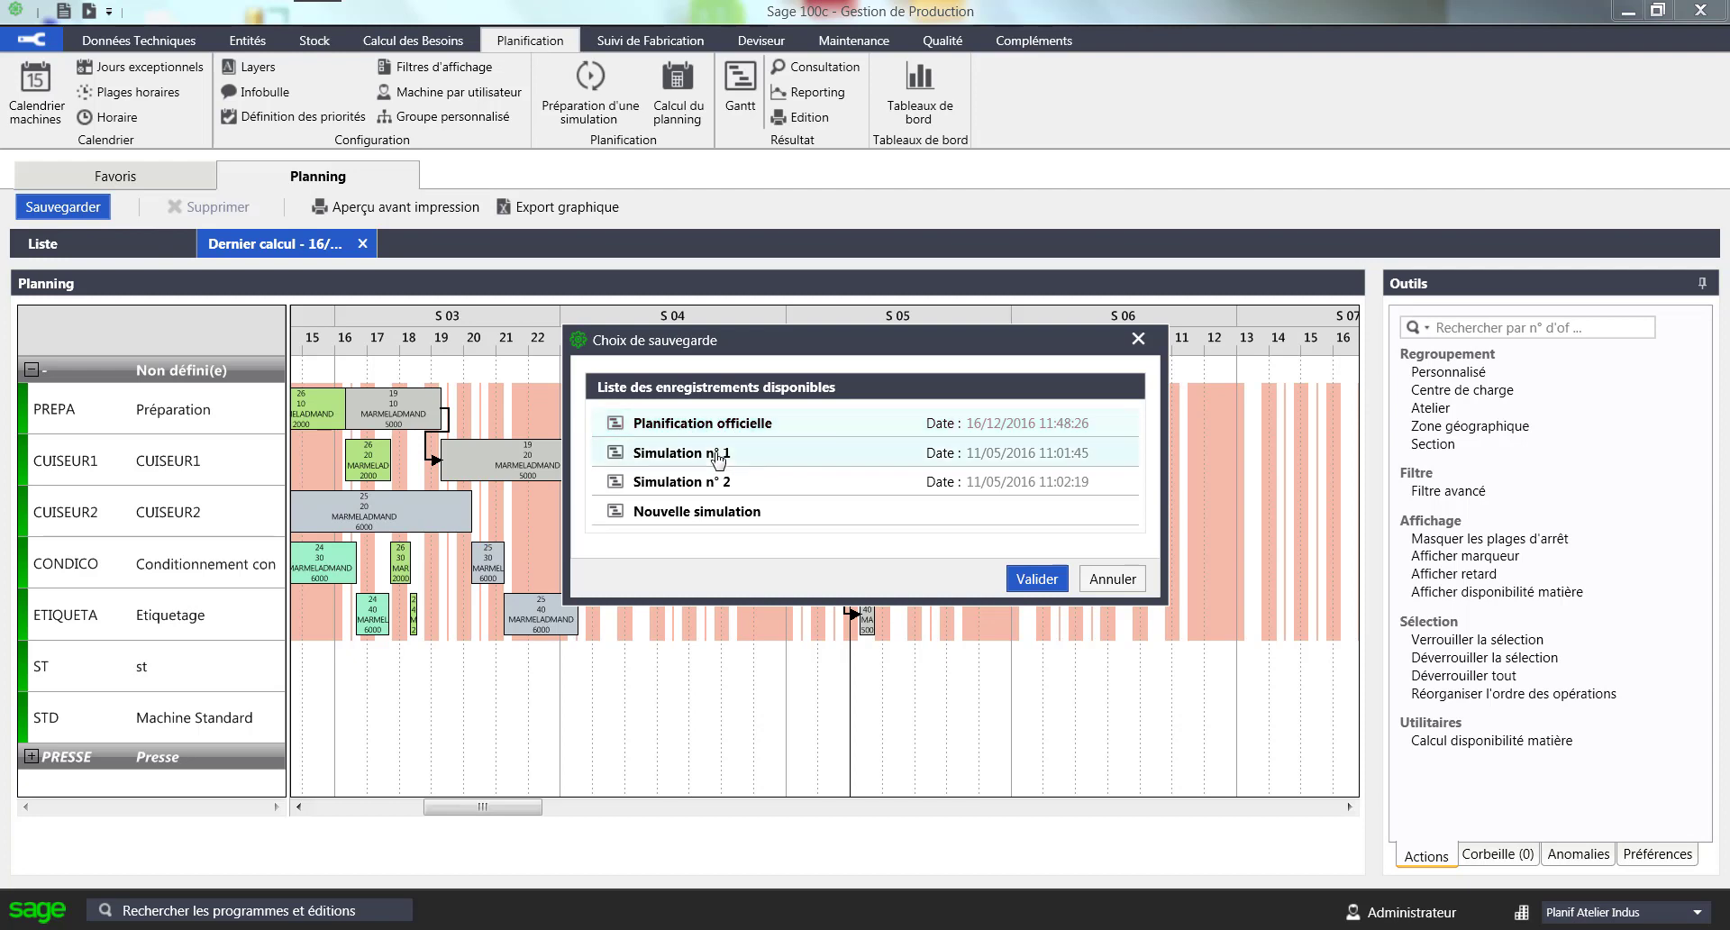
click(732, 429)
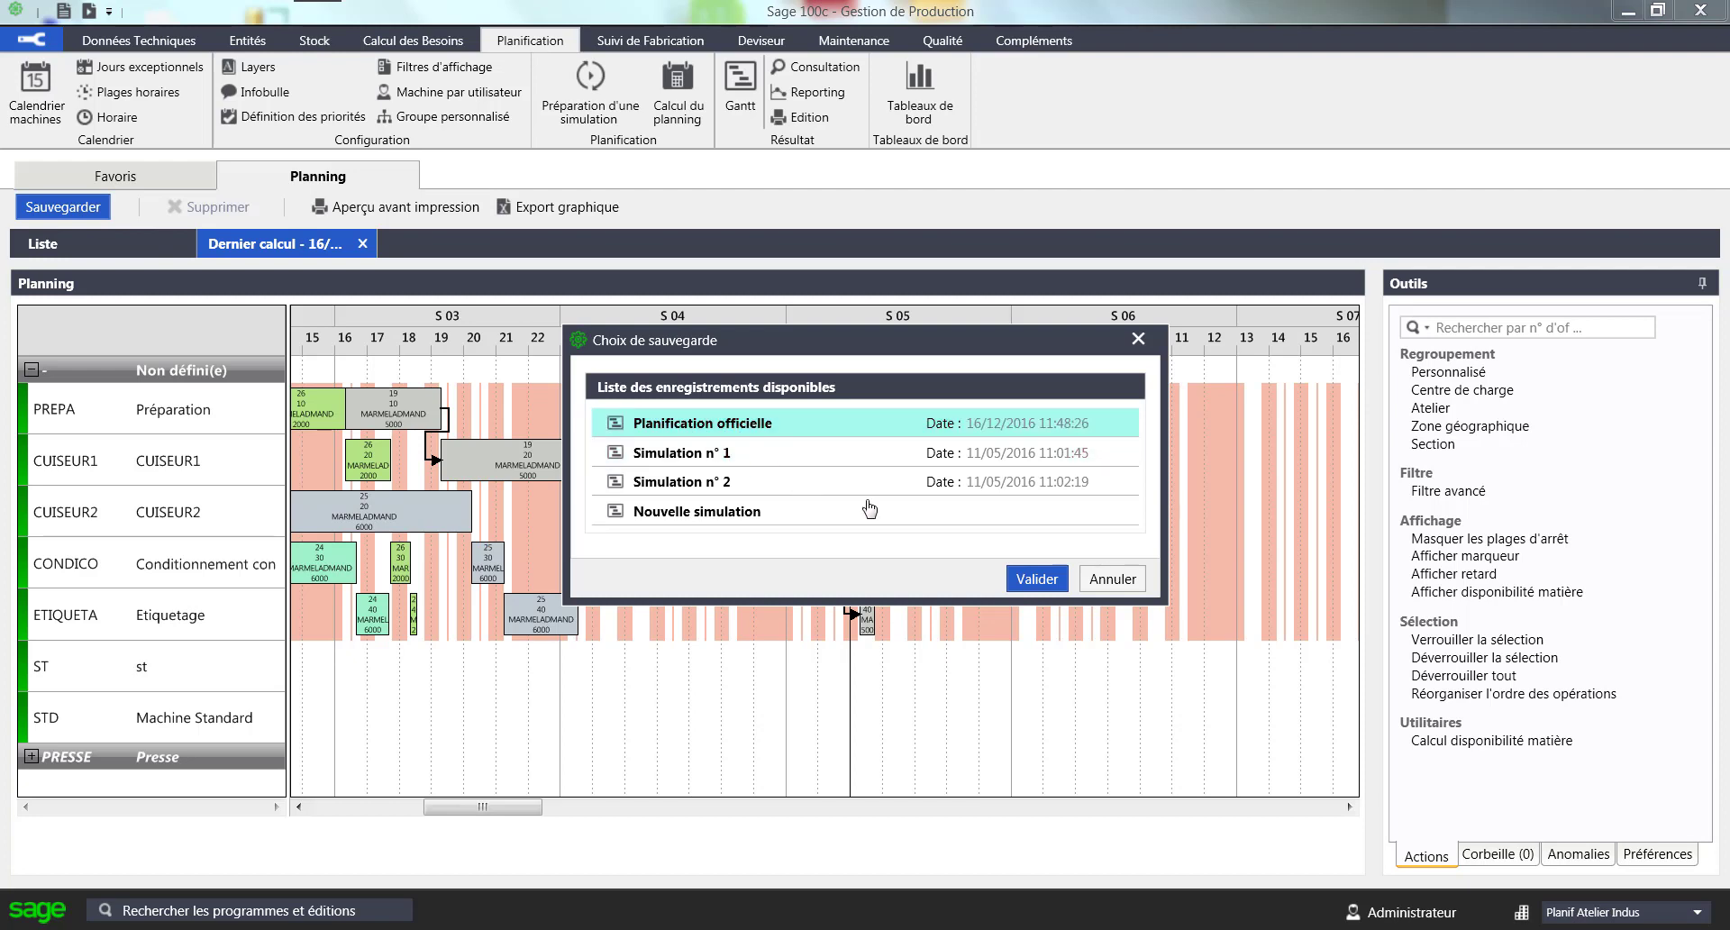
click(1033, 580)
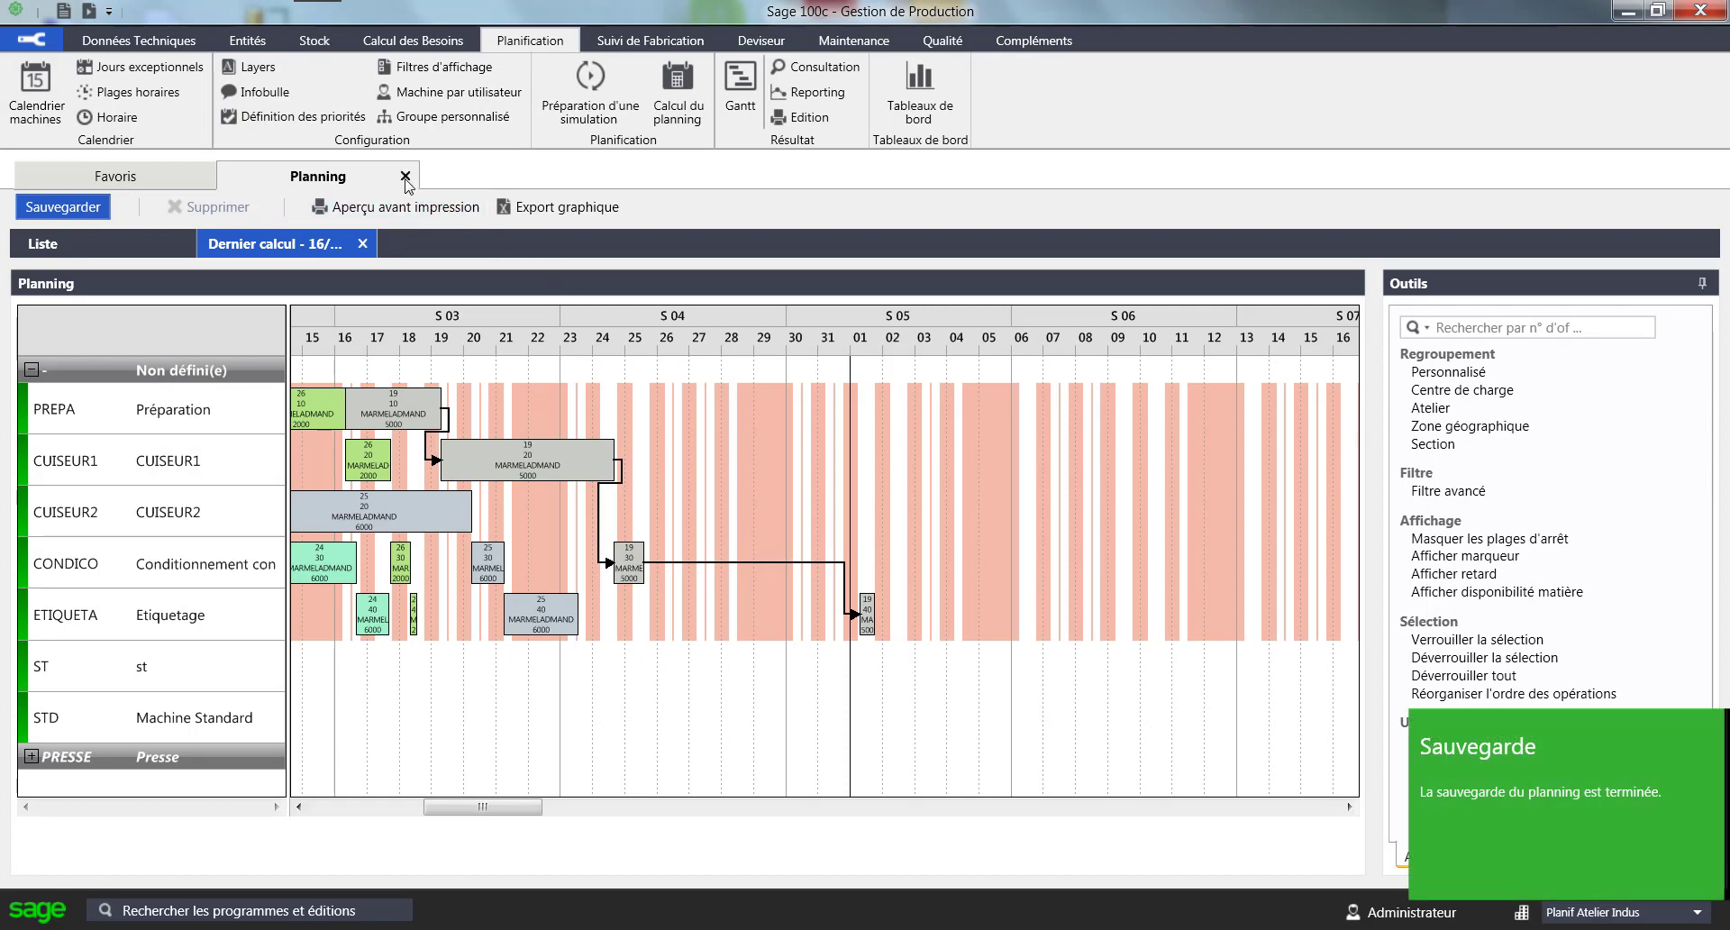
click(407, 178)
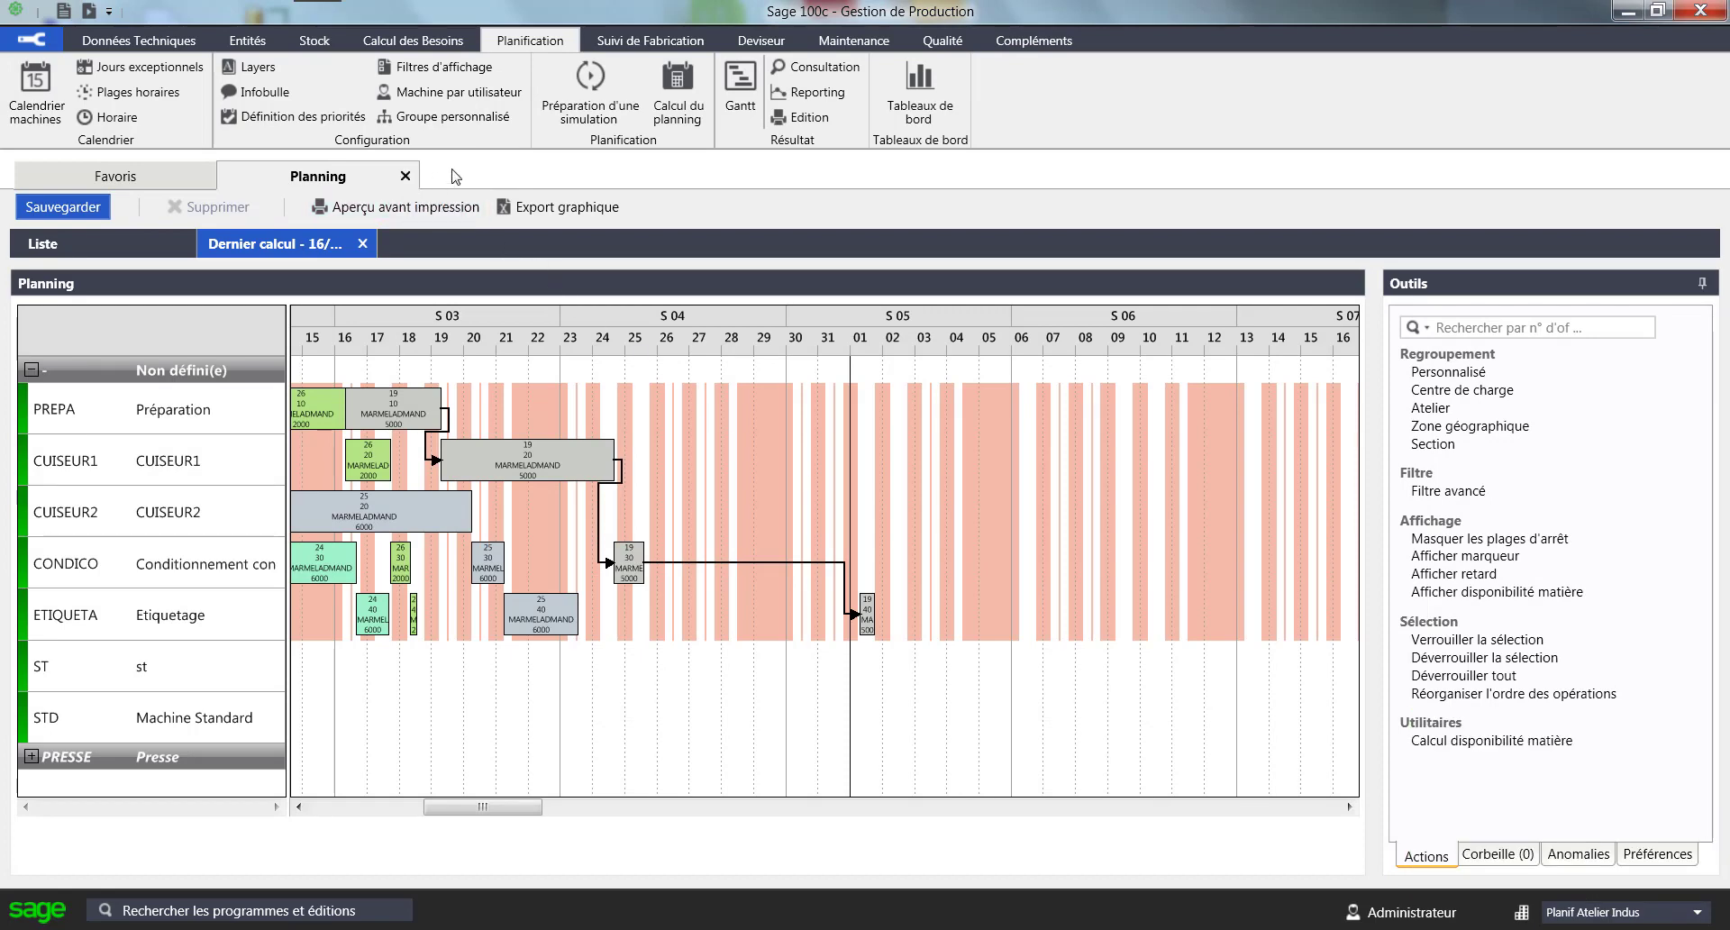
- Review the Synthèse capacité finie report of weekly load by work centre
click(801, 94)
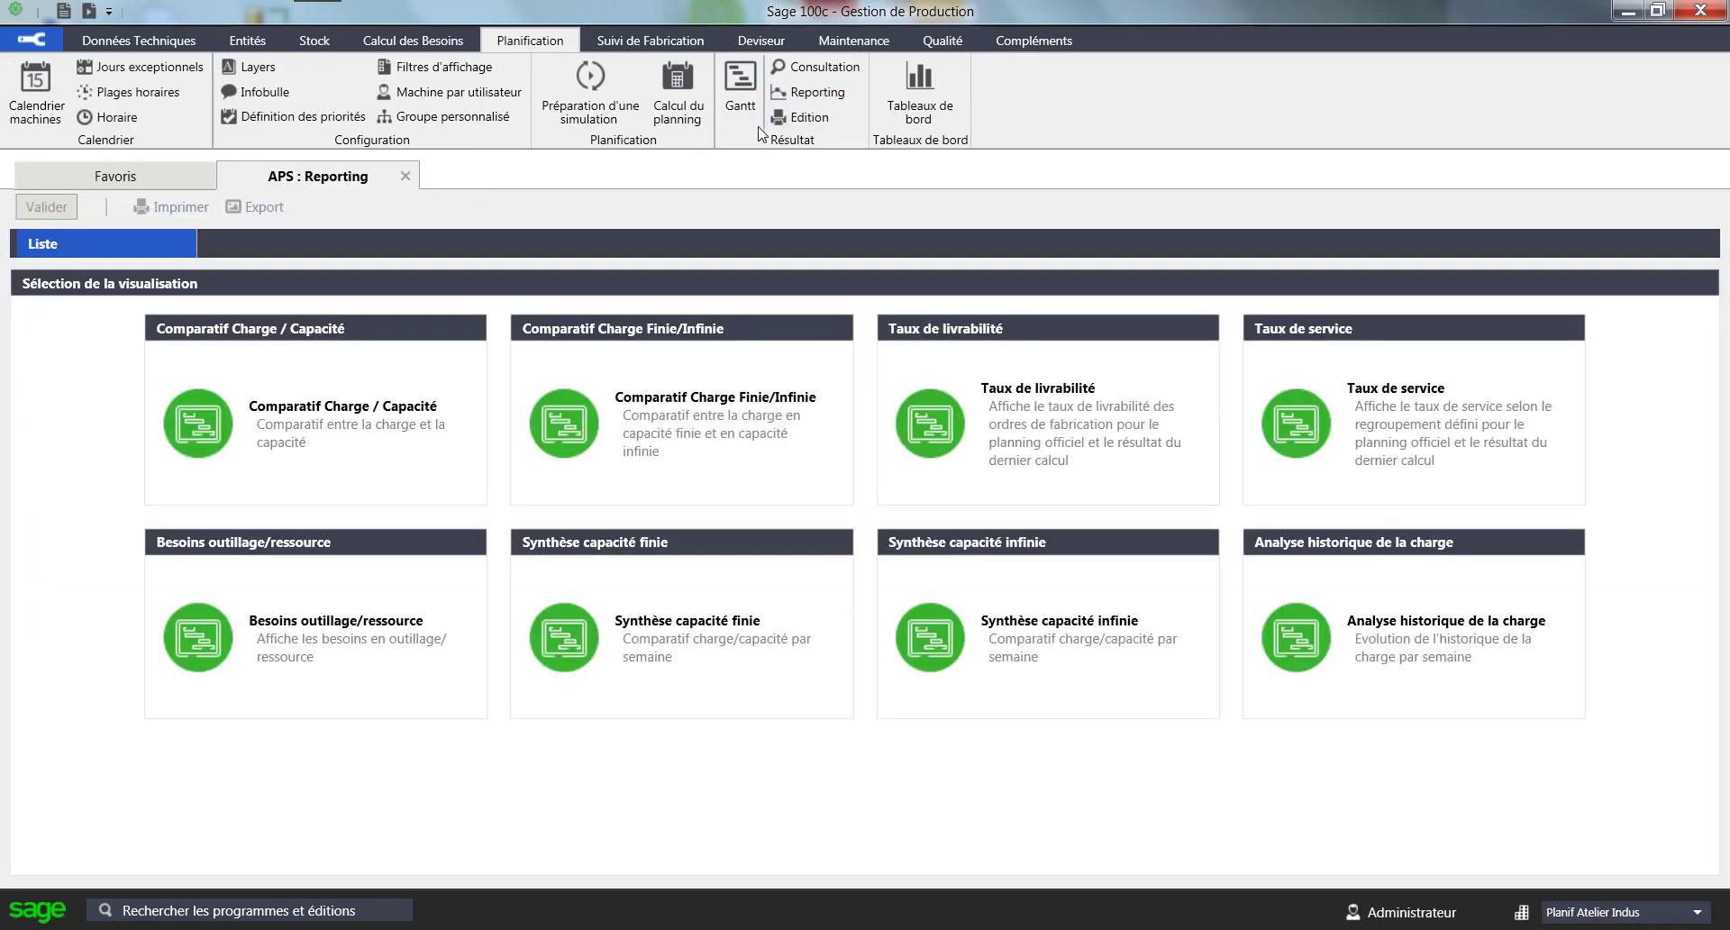
click(703, 667)
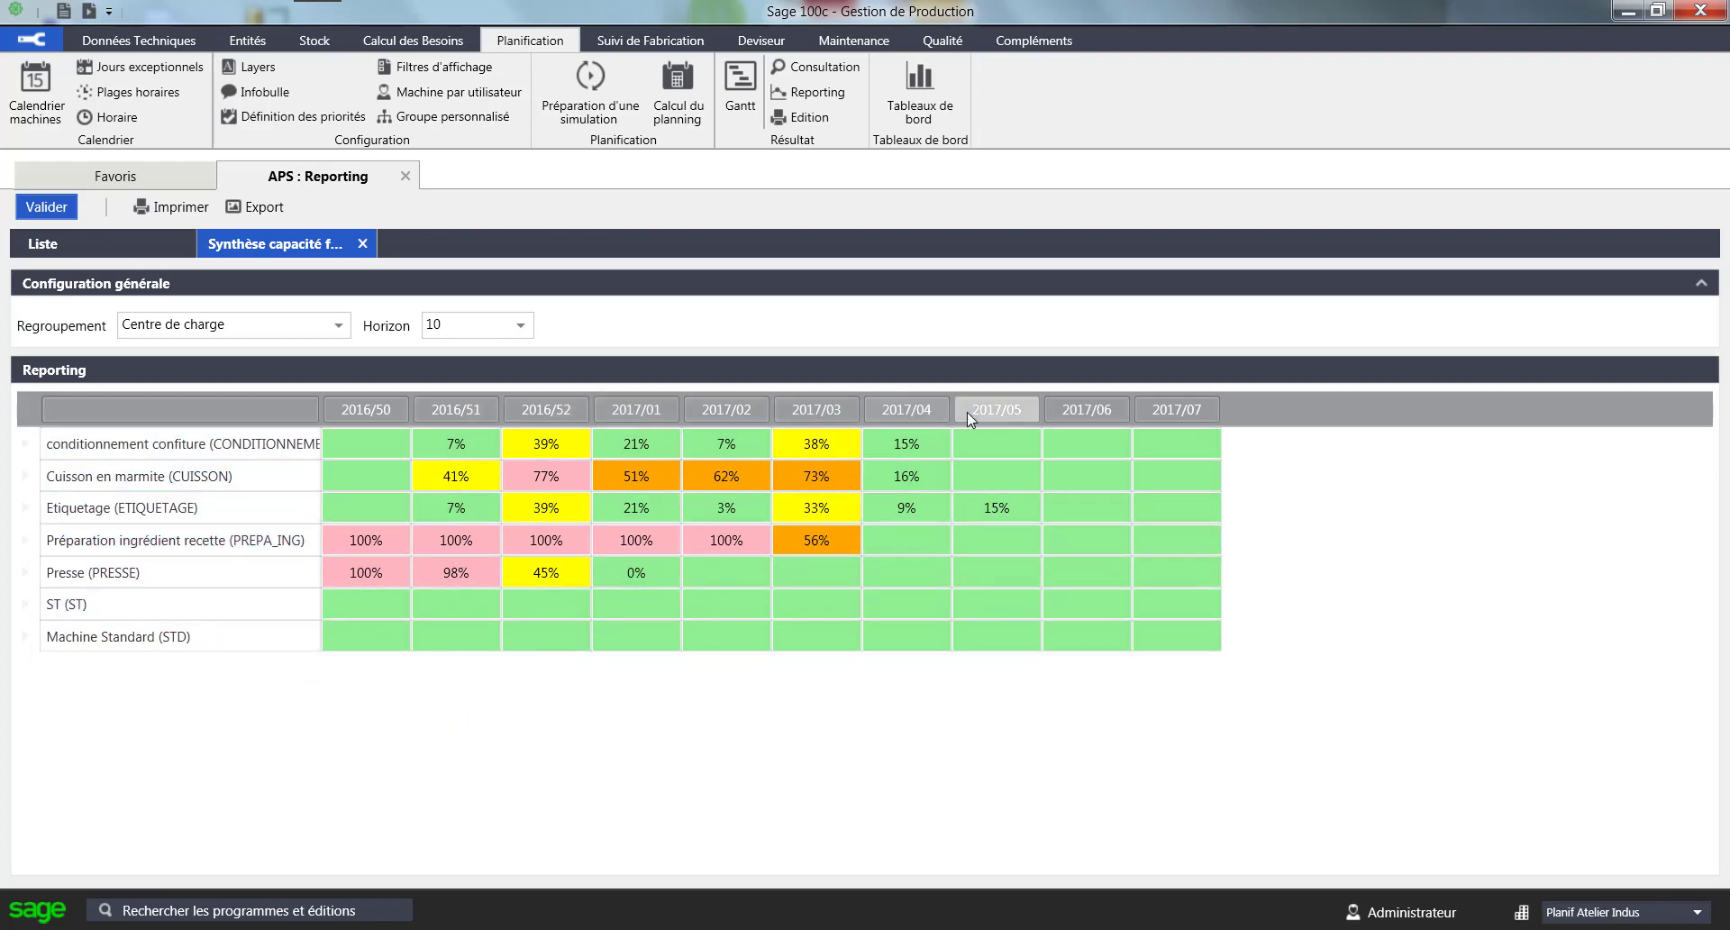
click(405, 175)
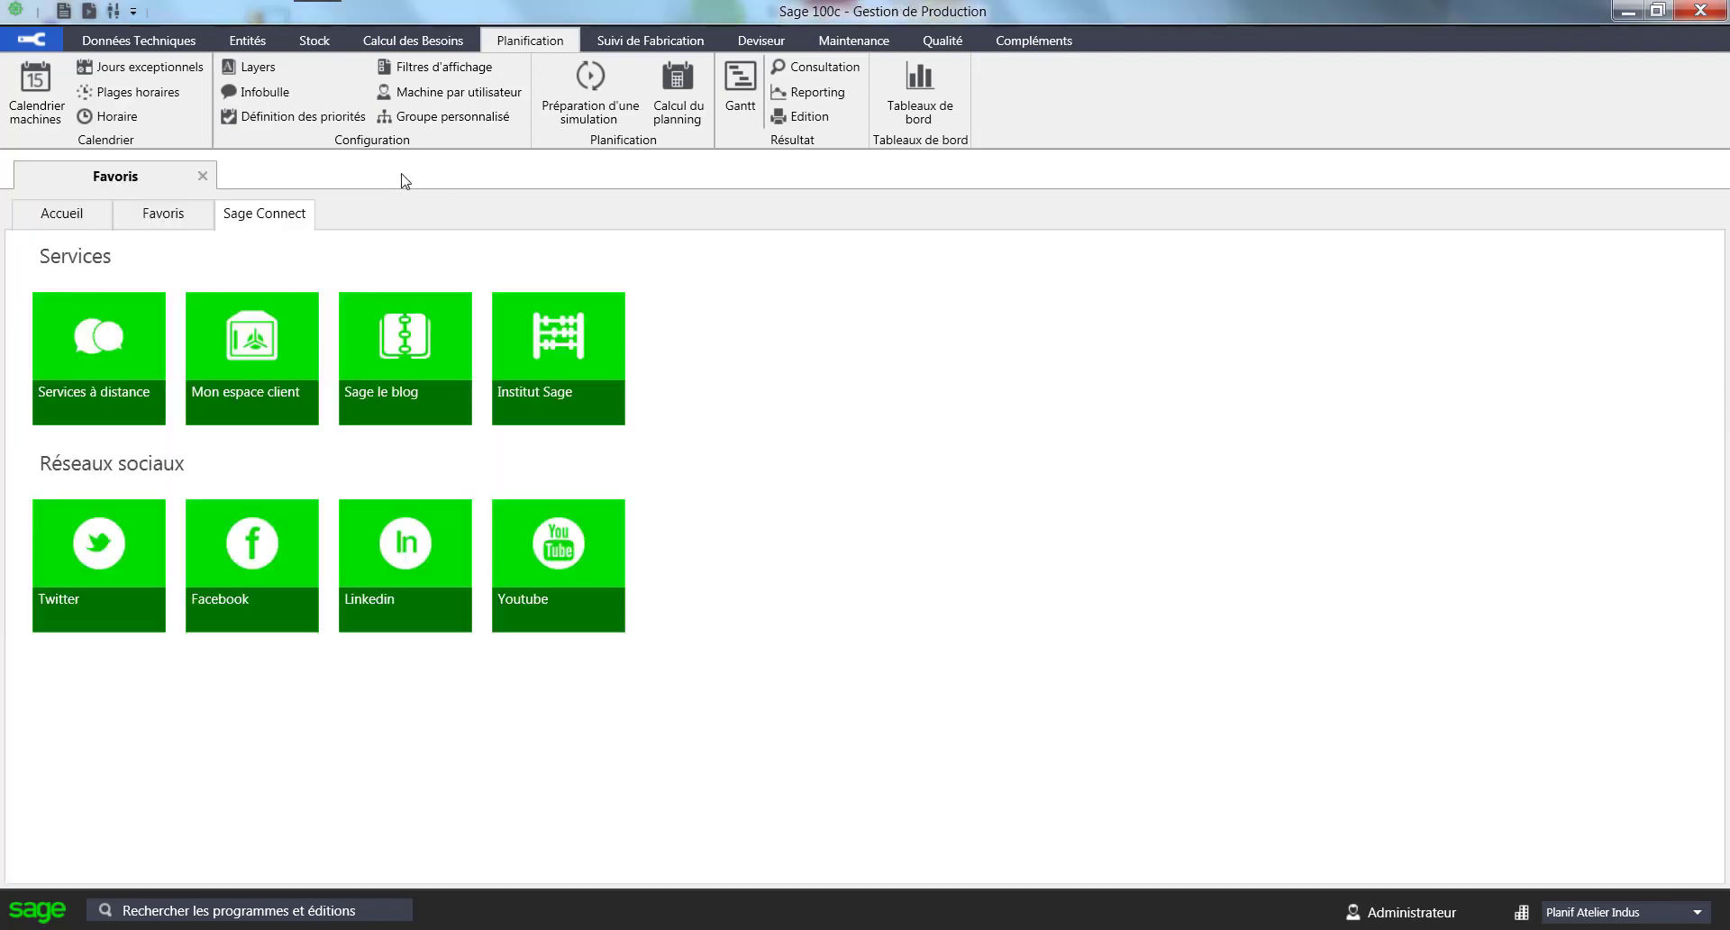
- Consult the list of customer orders and examine the manufacturing orders of the late order due 11/01/2017
click(818, 67)
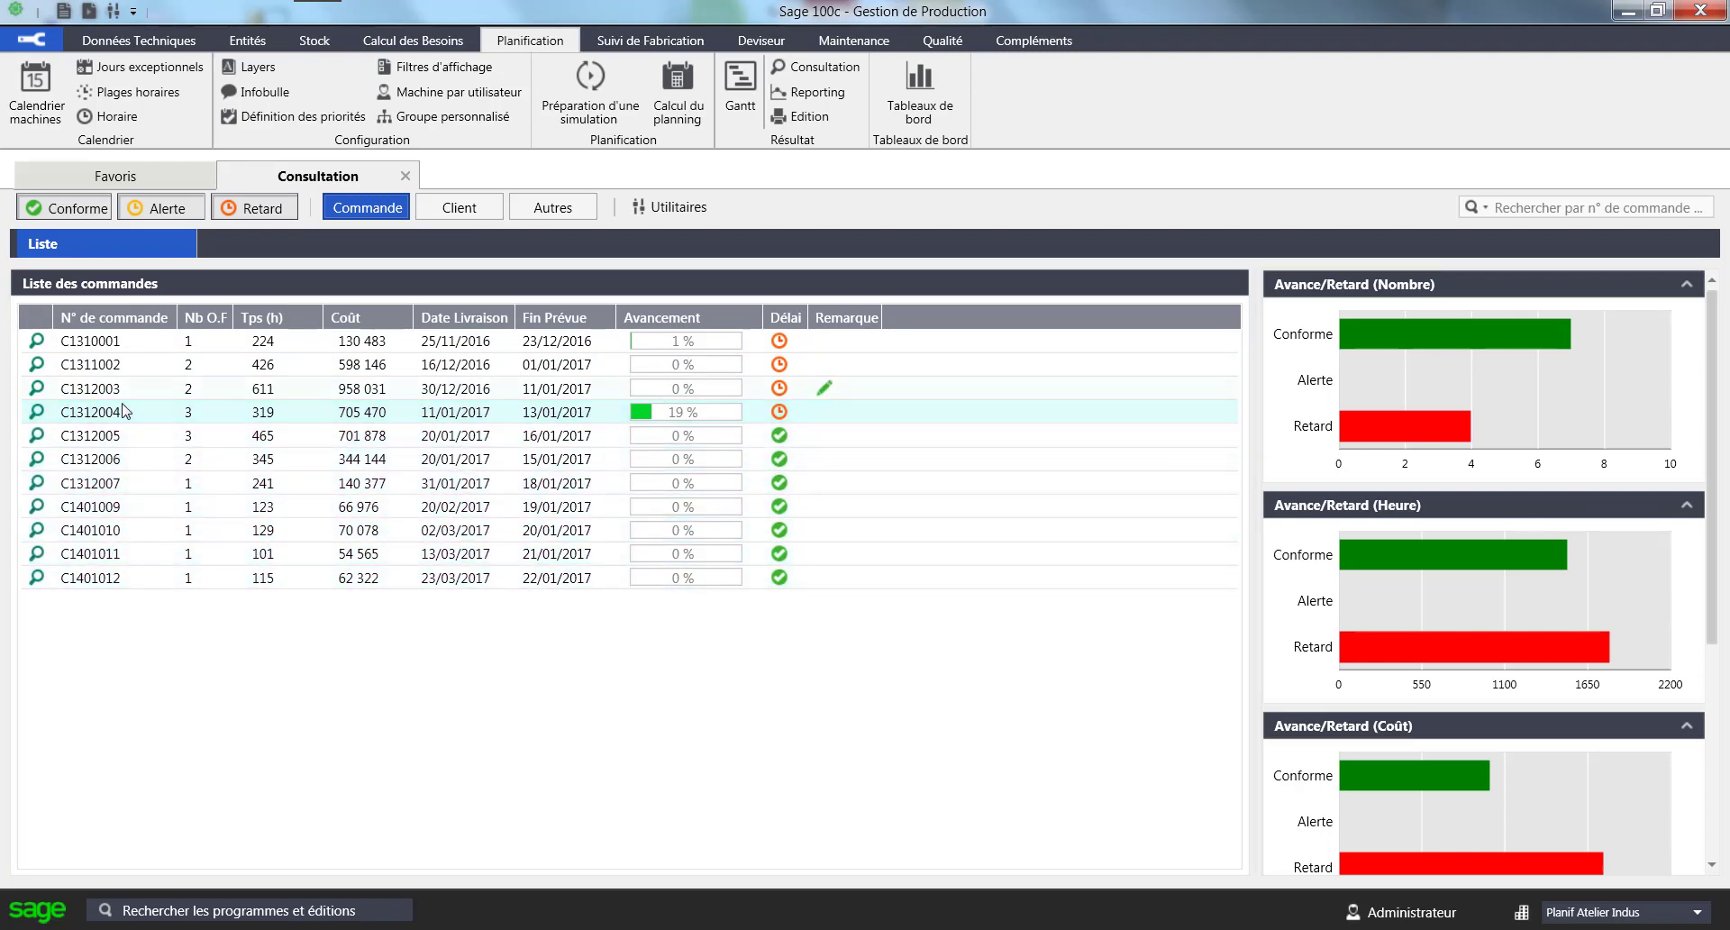
click(35, 413)
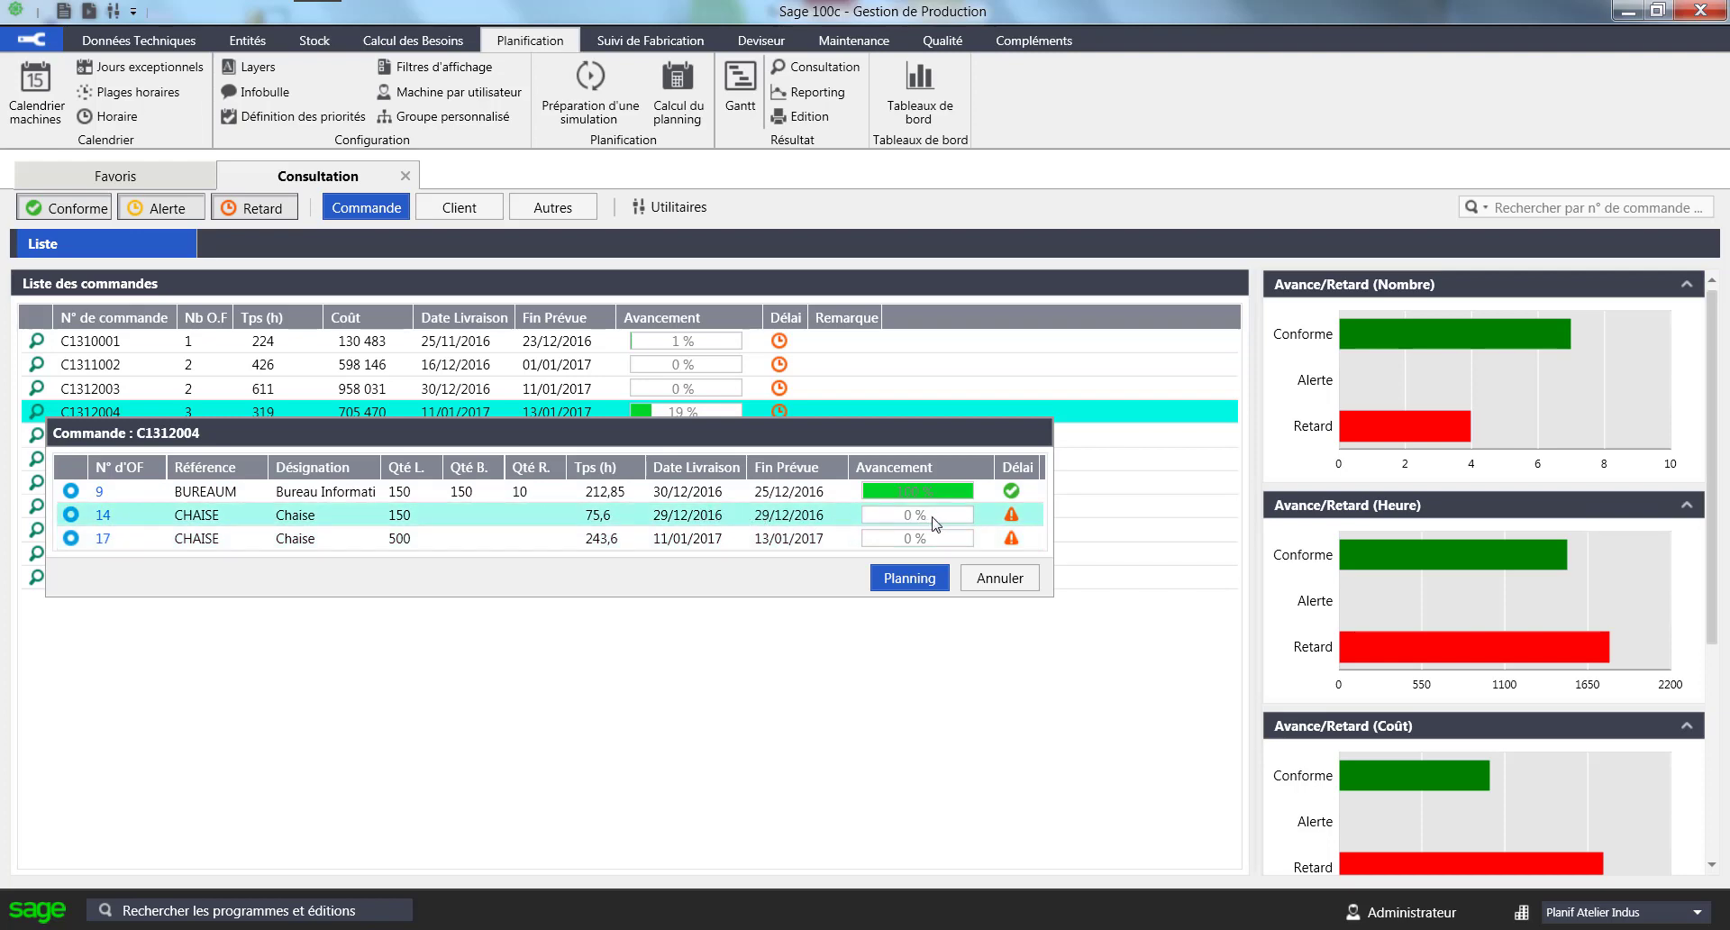
click(783, 519)
click(796, 535)
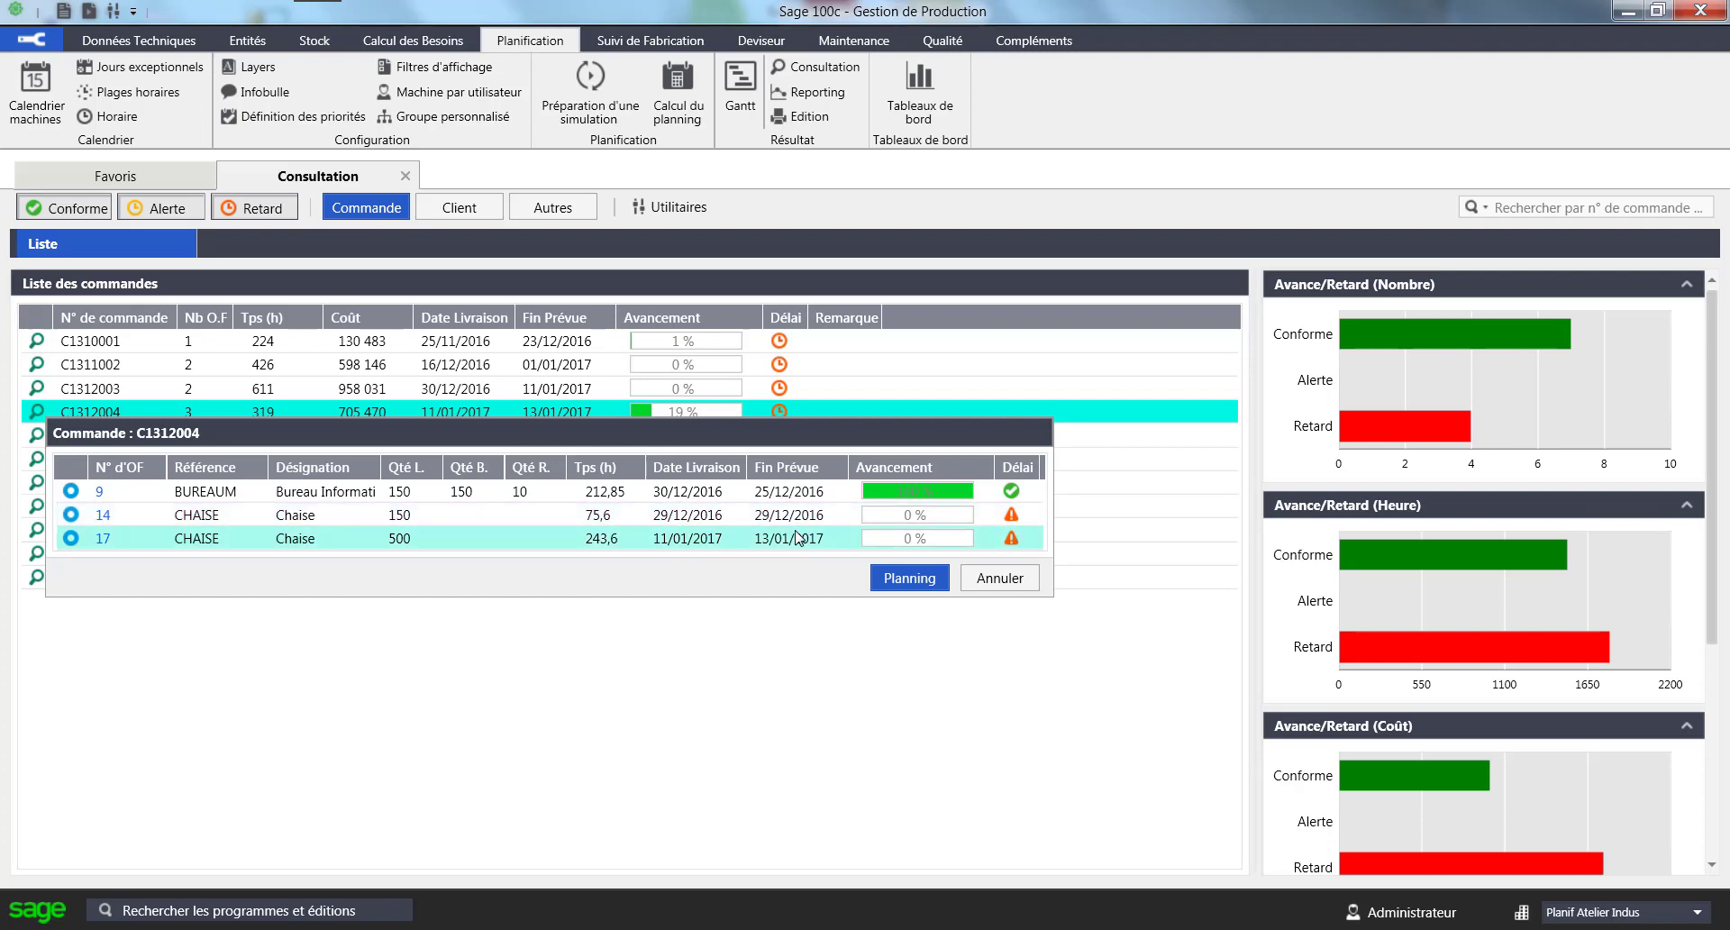
click(1003, 582)
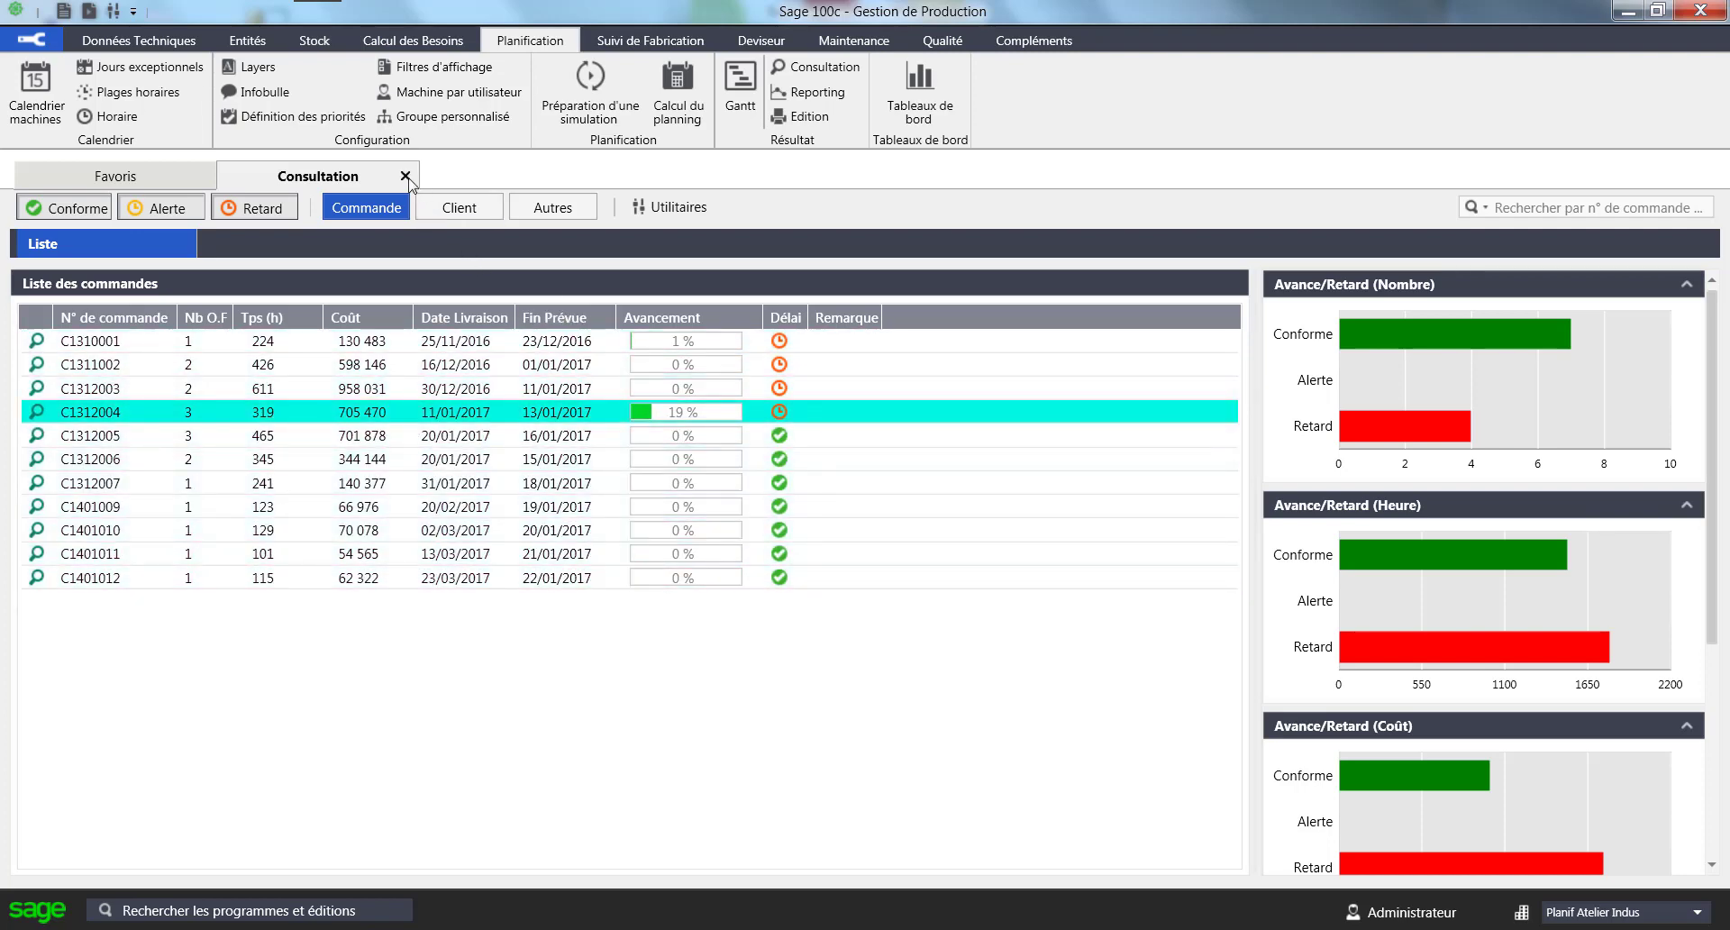
click(406, 177)
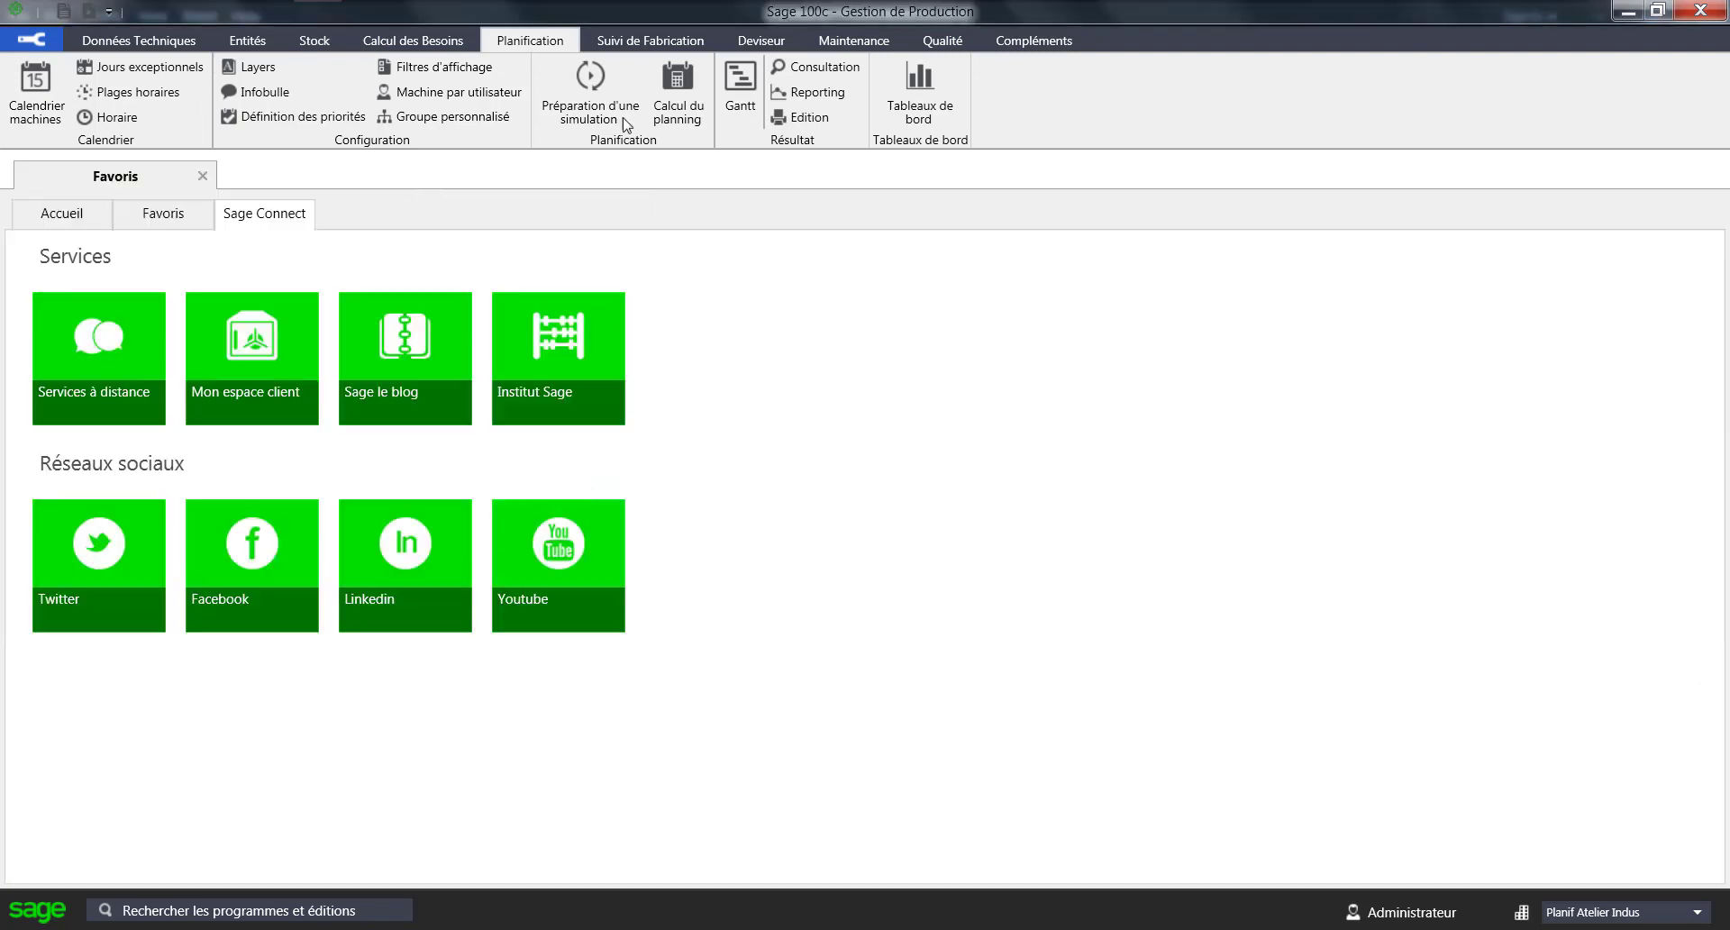
- Open the Planification officielle Gantt and show material availability on its operations
click(742, 83)
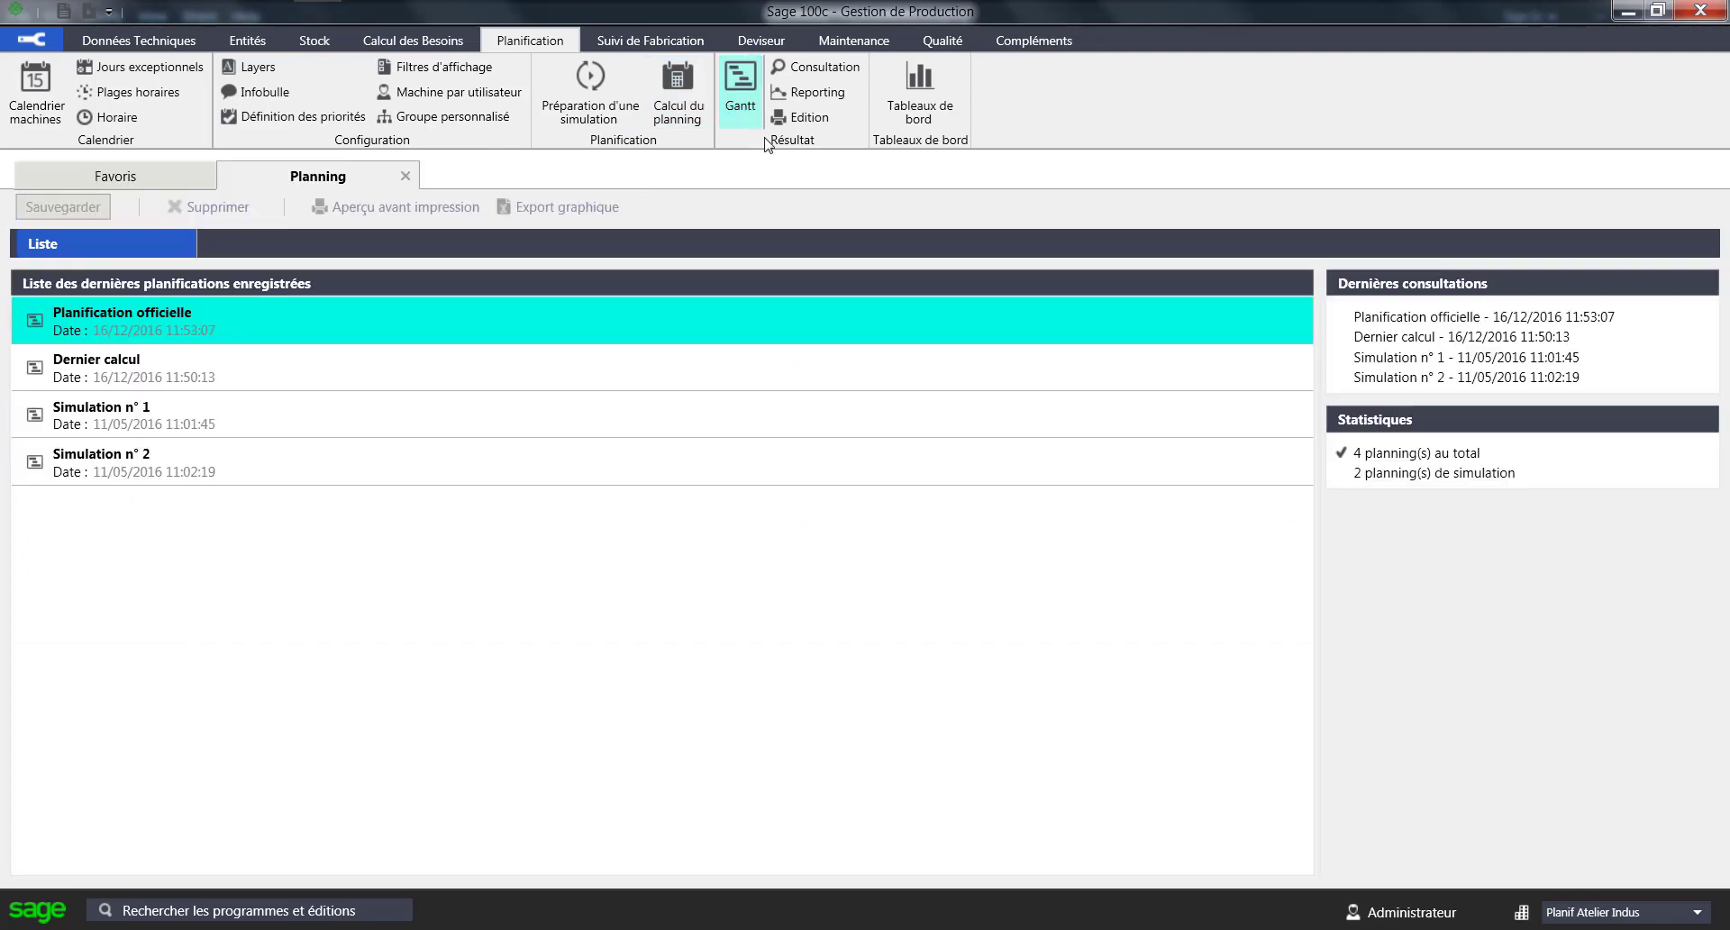
double_click(241, 339)
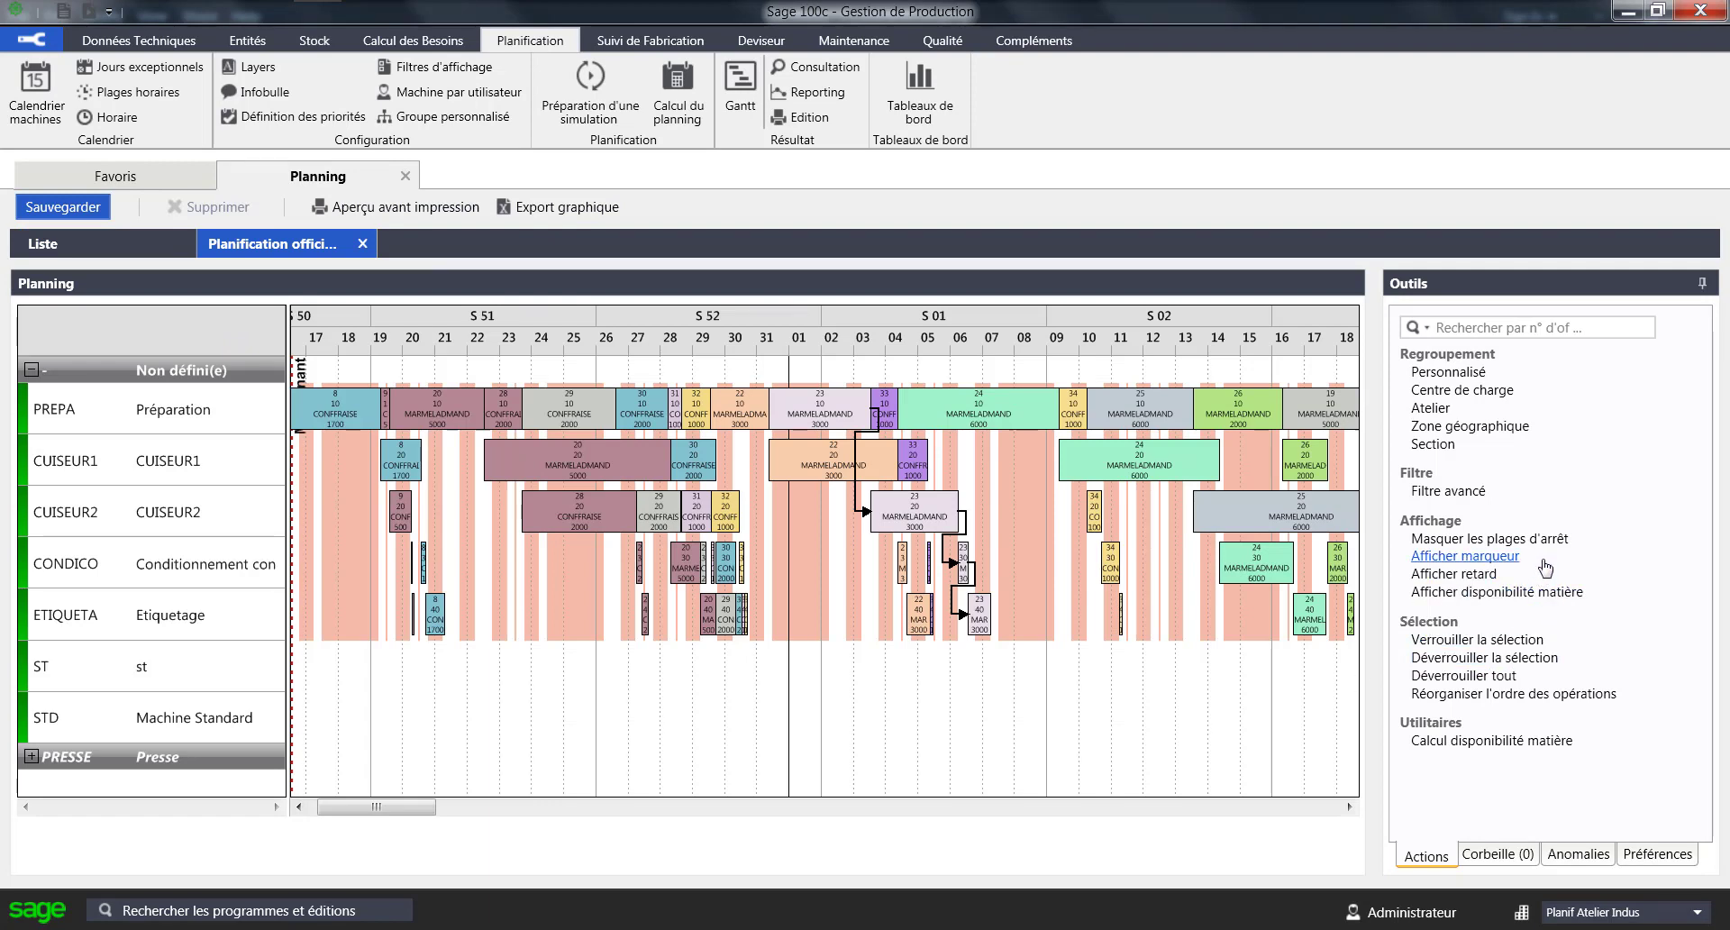
click(1535, 595)
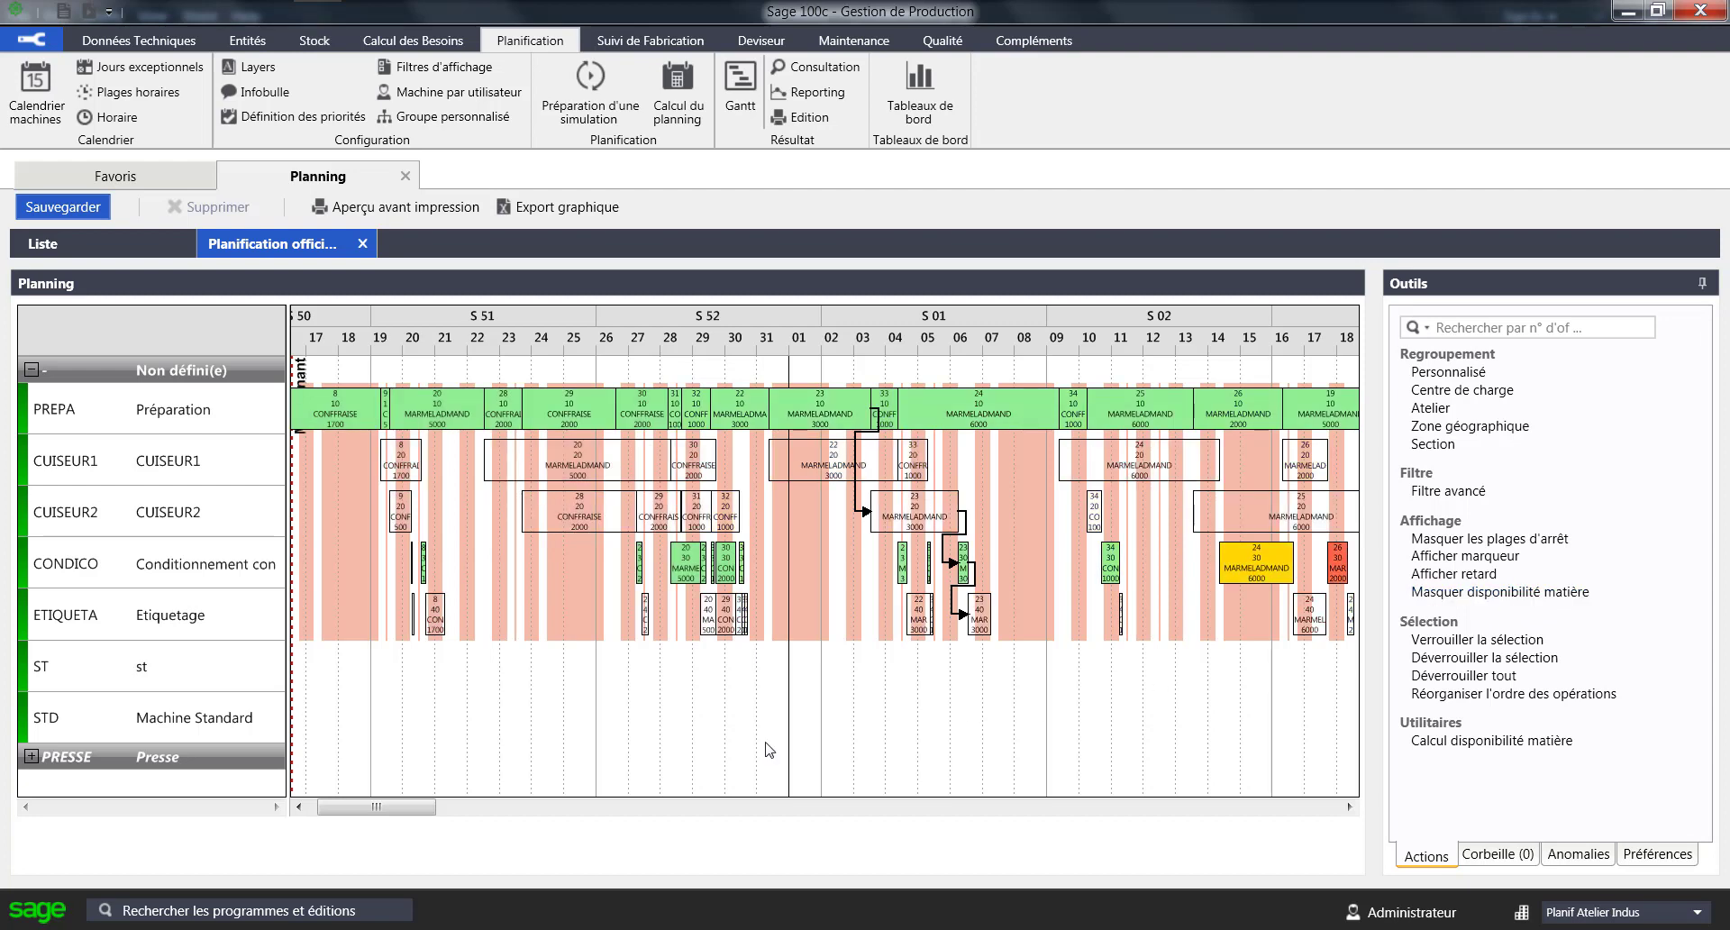
- Inspect the operation chains of the MARMELADMAND orders in weeks S 01 to S 03 for material availability
drag(419, 816, 442, 814)
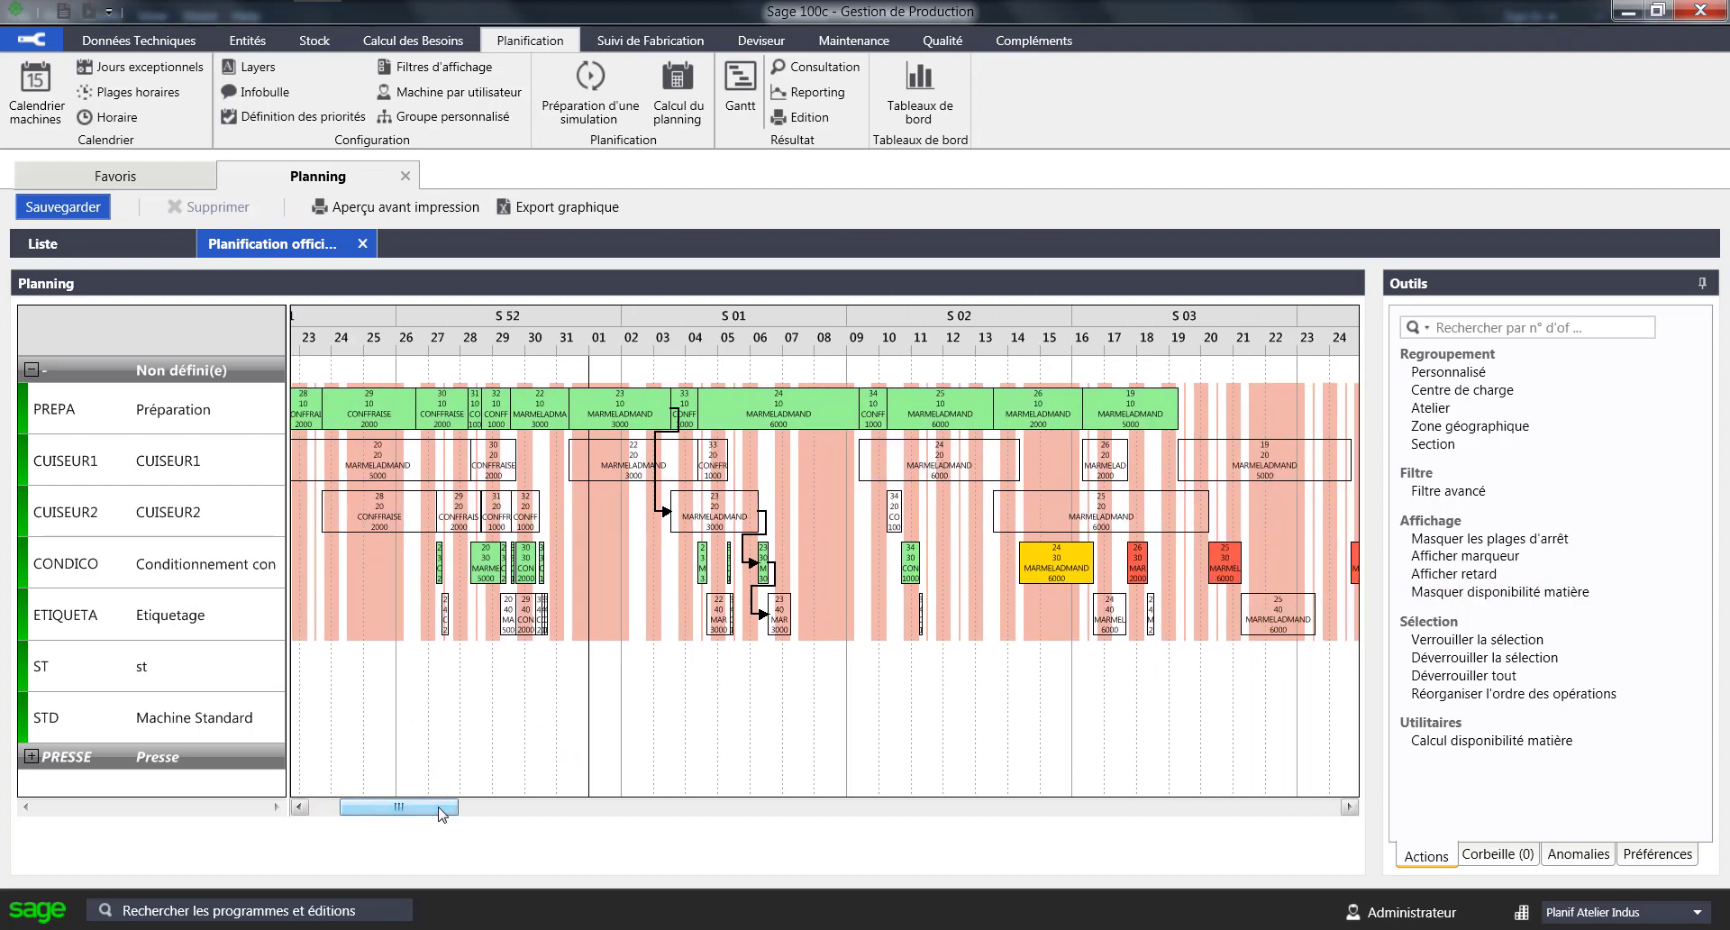
click(763, 423)
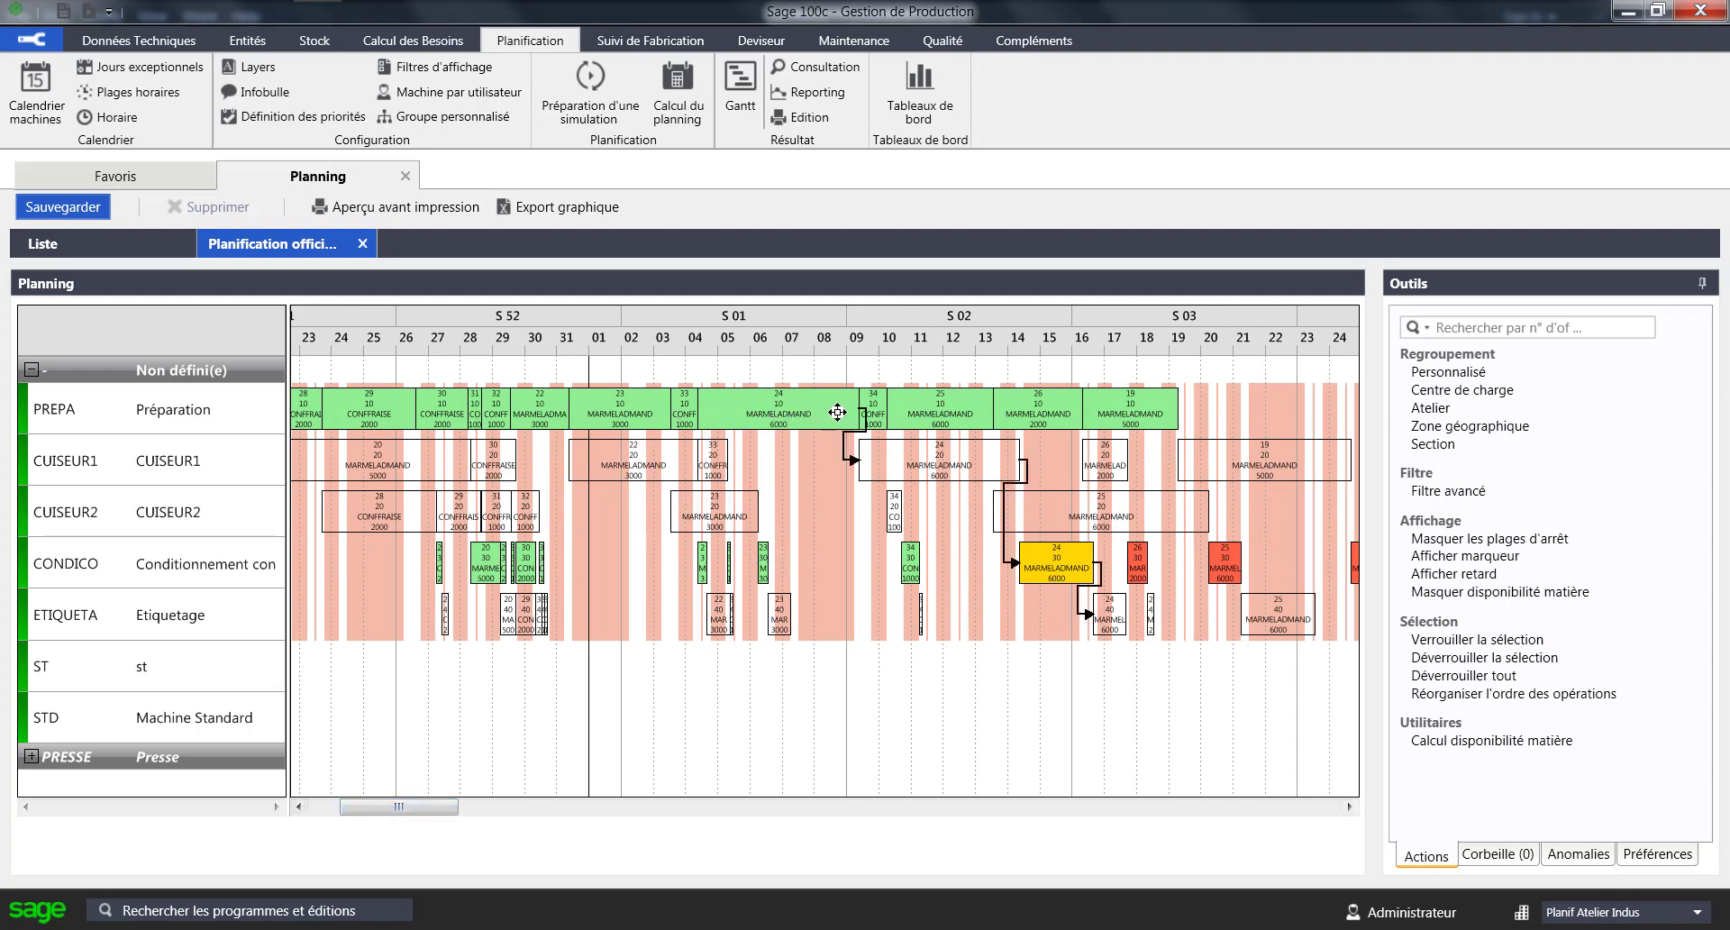
click(945, 403)
click(1014, 412)
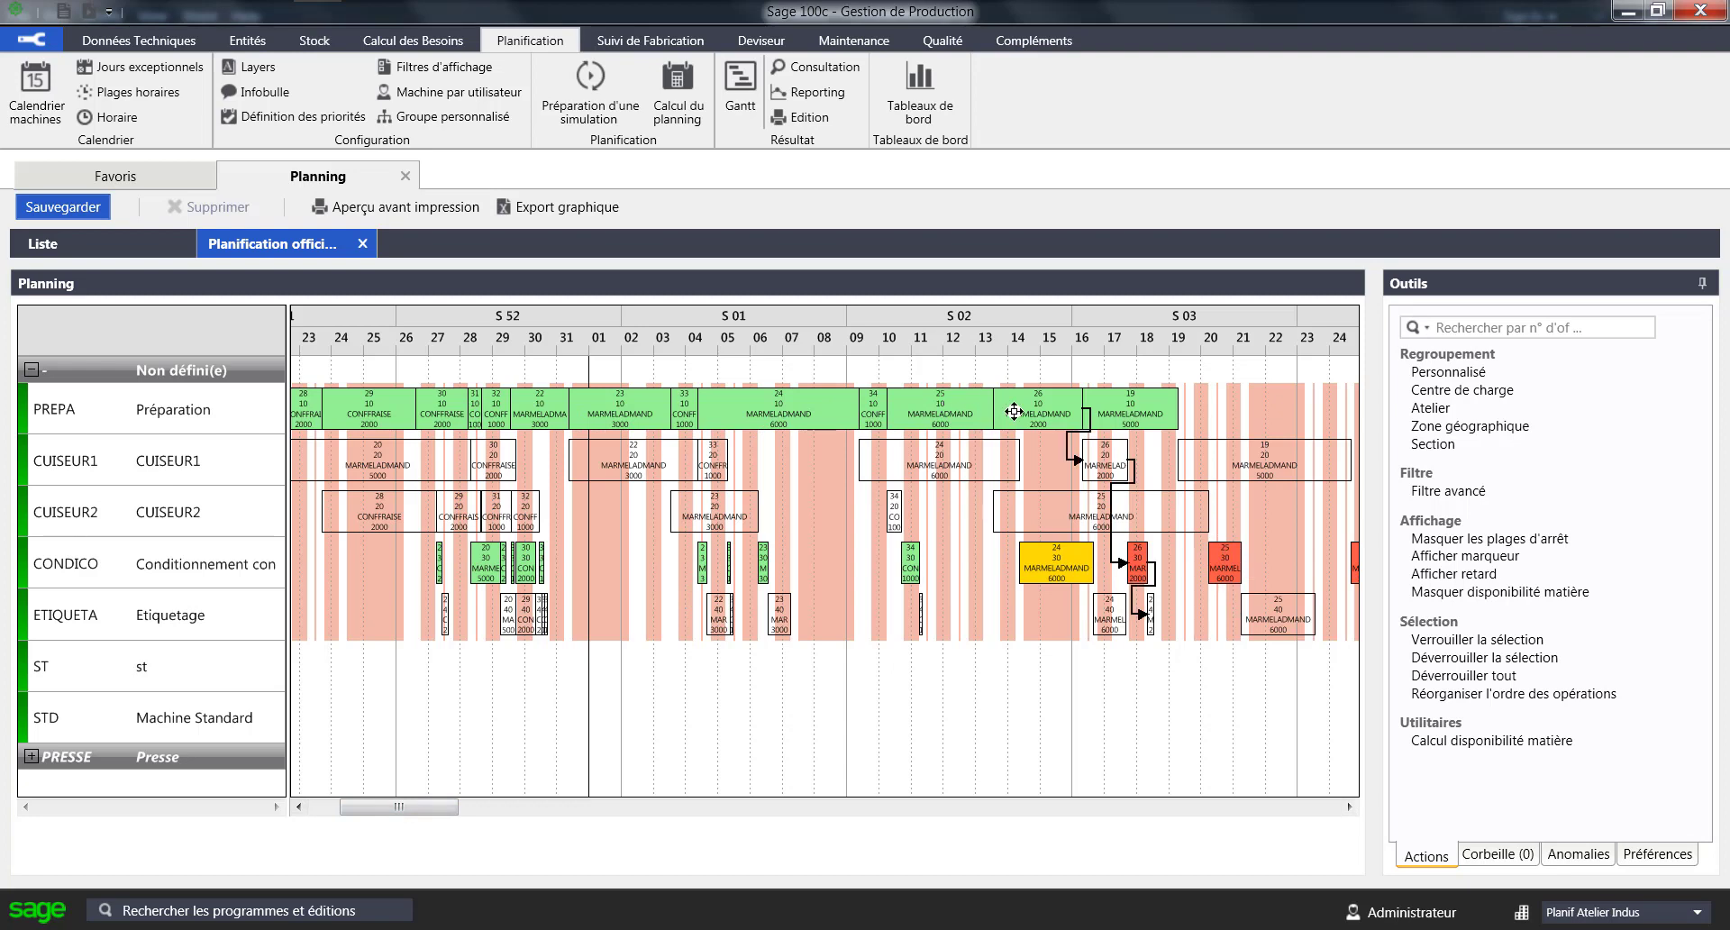
- Check the material availability of order 24's CONDICO operation, examining the projected stock movements of the CAPSULEARG component, and close the component list
click(1056, 563)
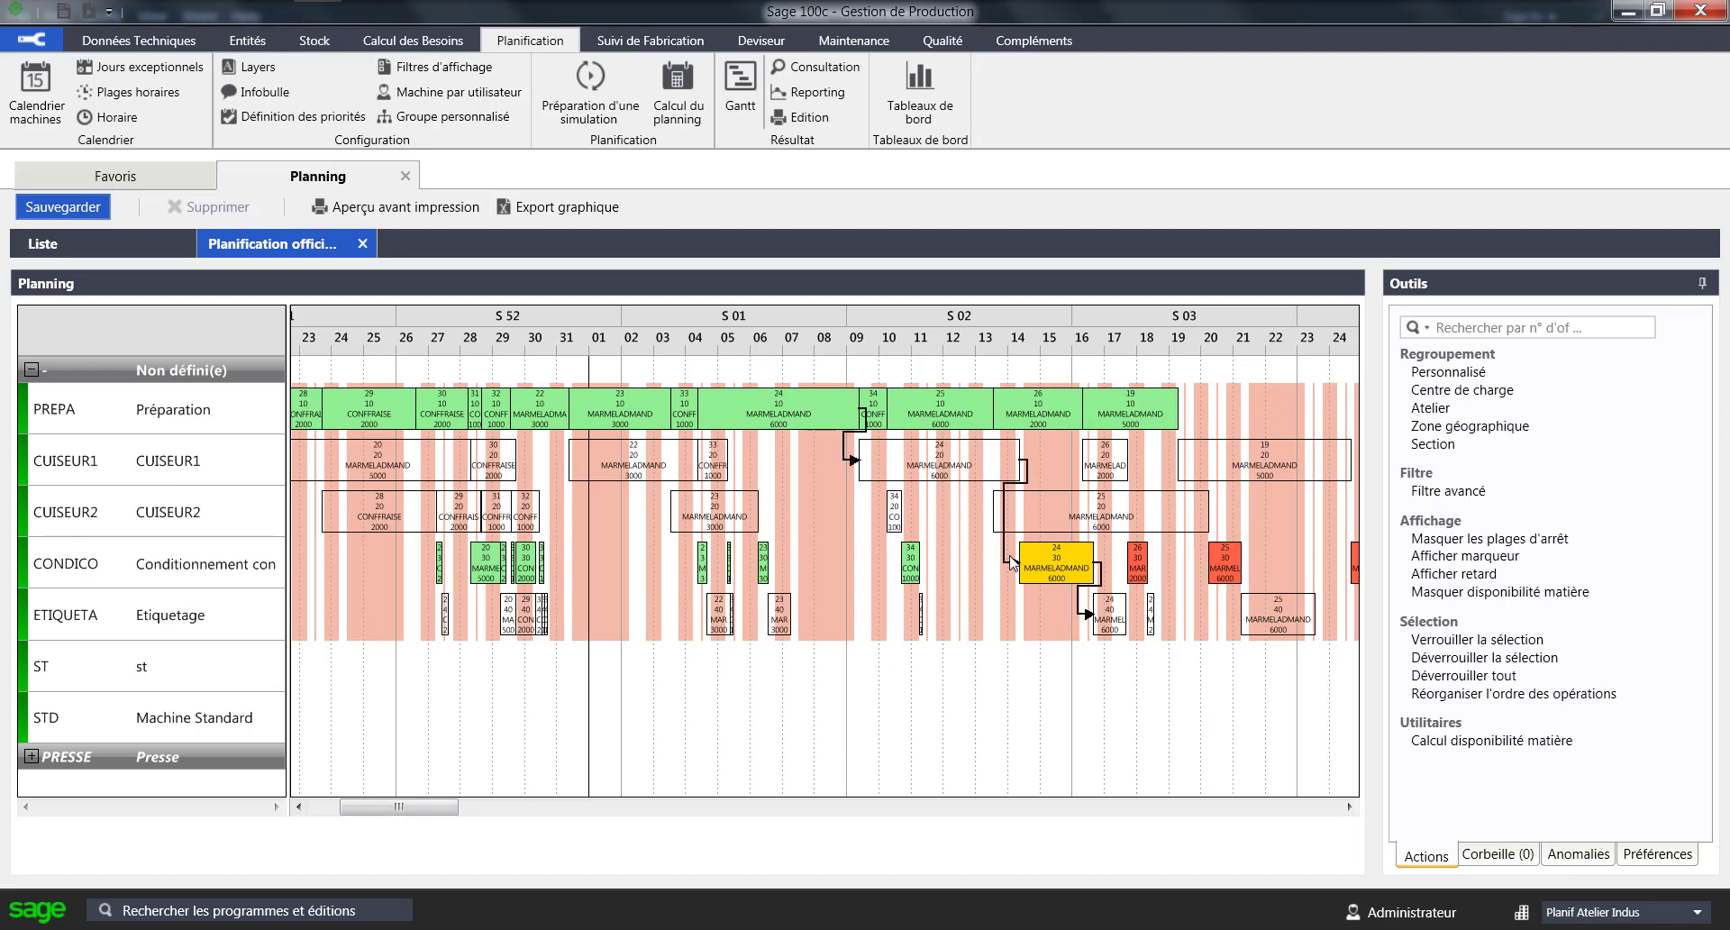
right_click(1059, 565)
click(1097, 758)
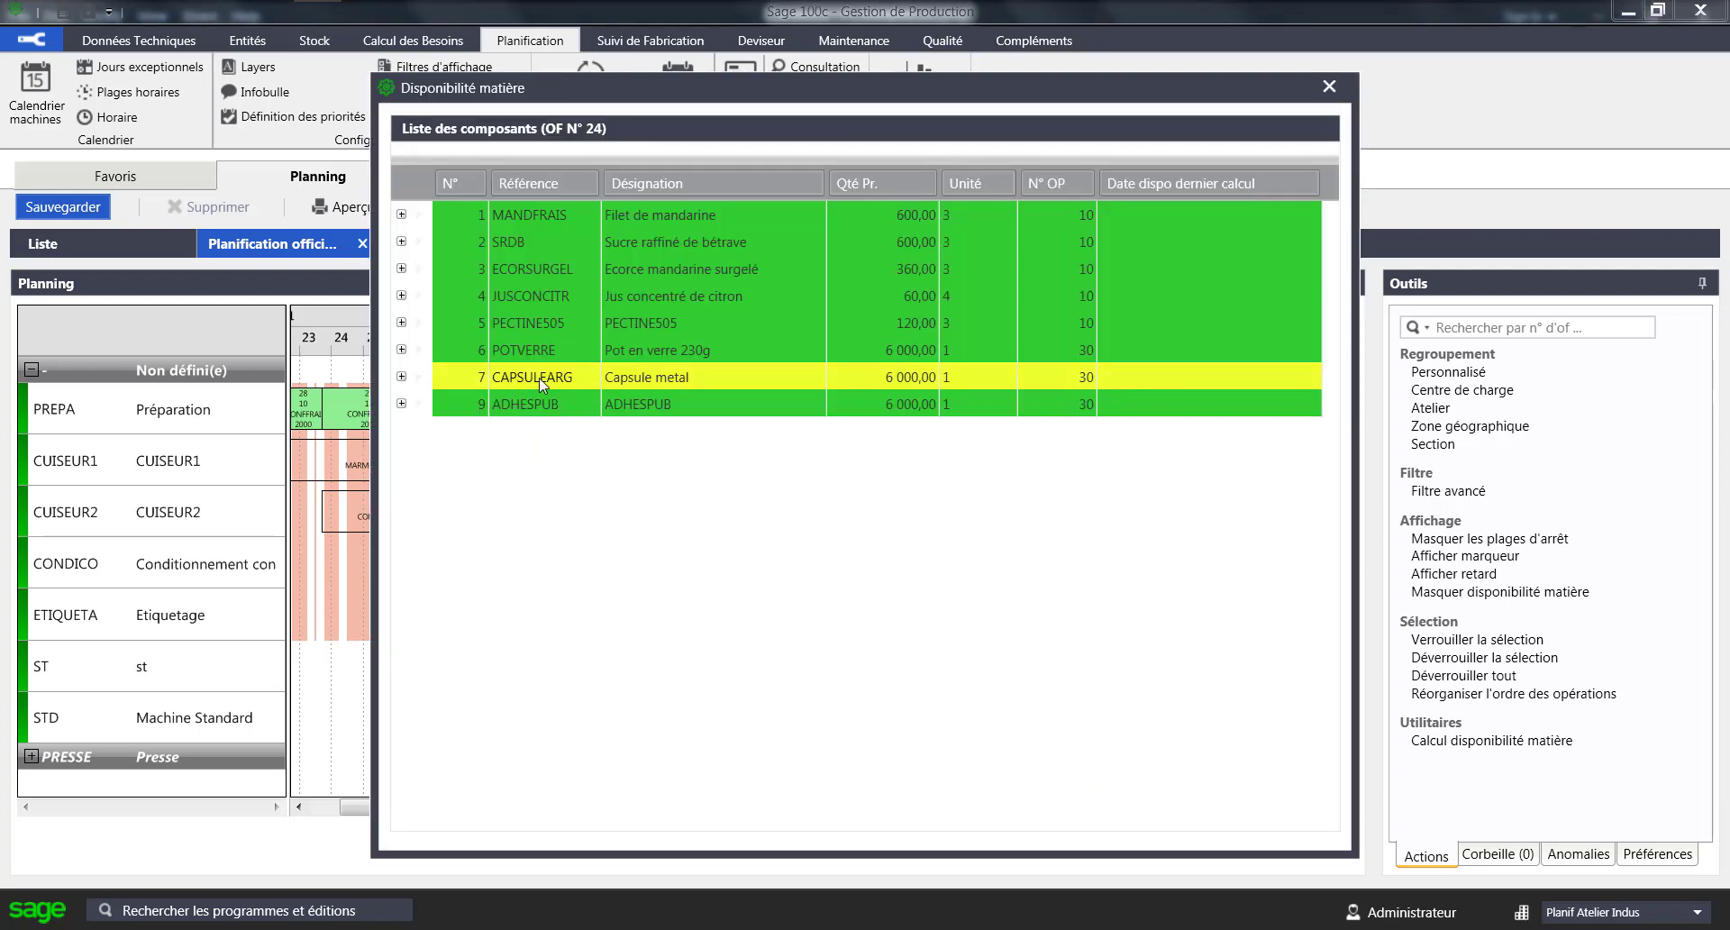
click(403, 378)
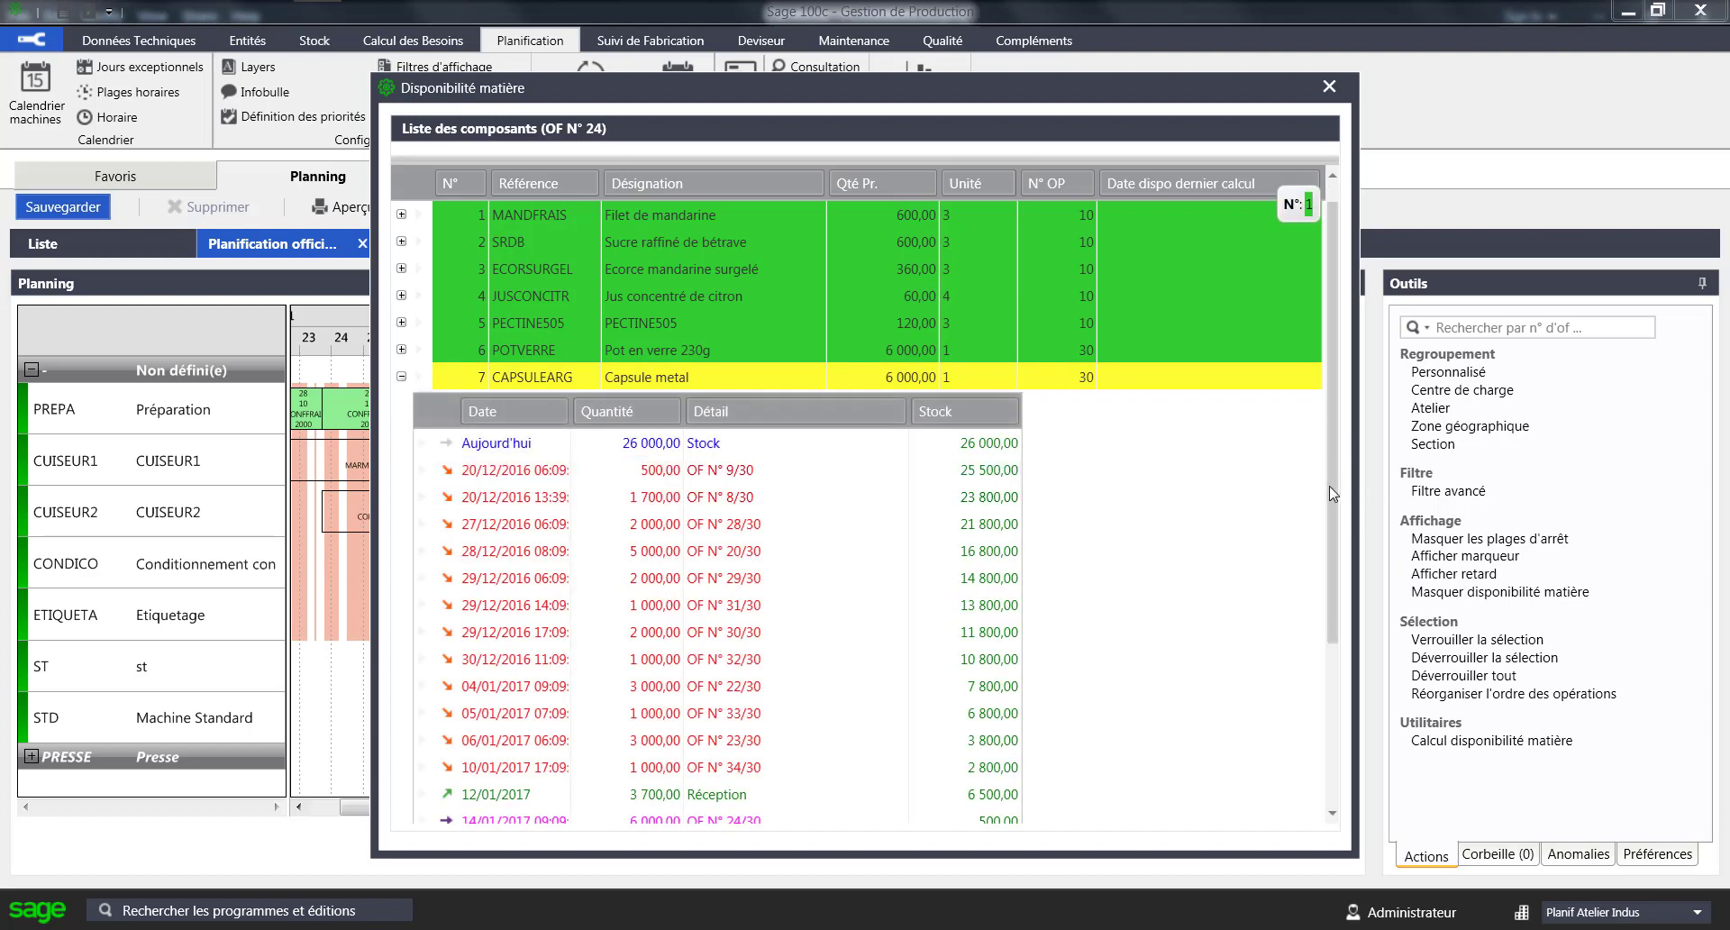
drag(1332, 493, 1333, 520)
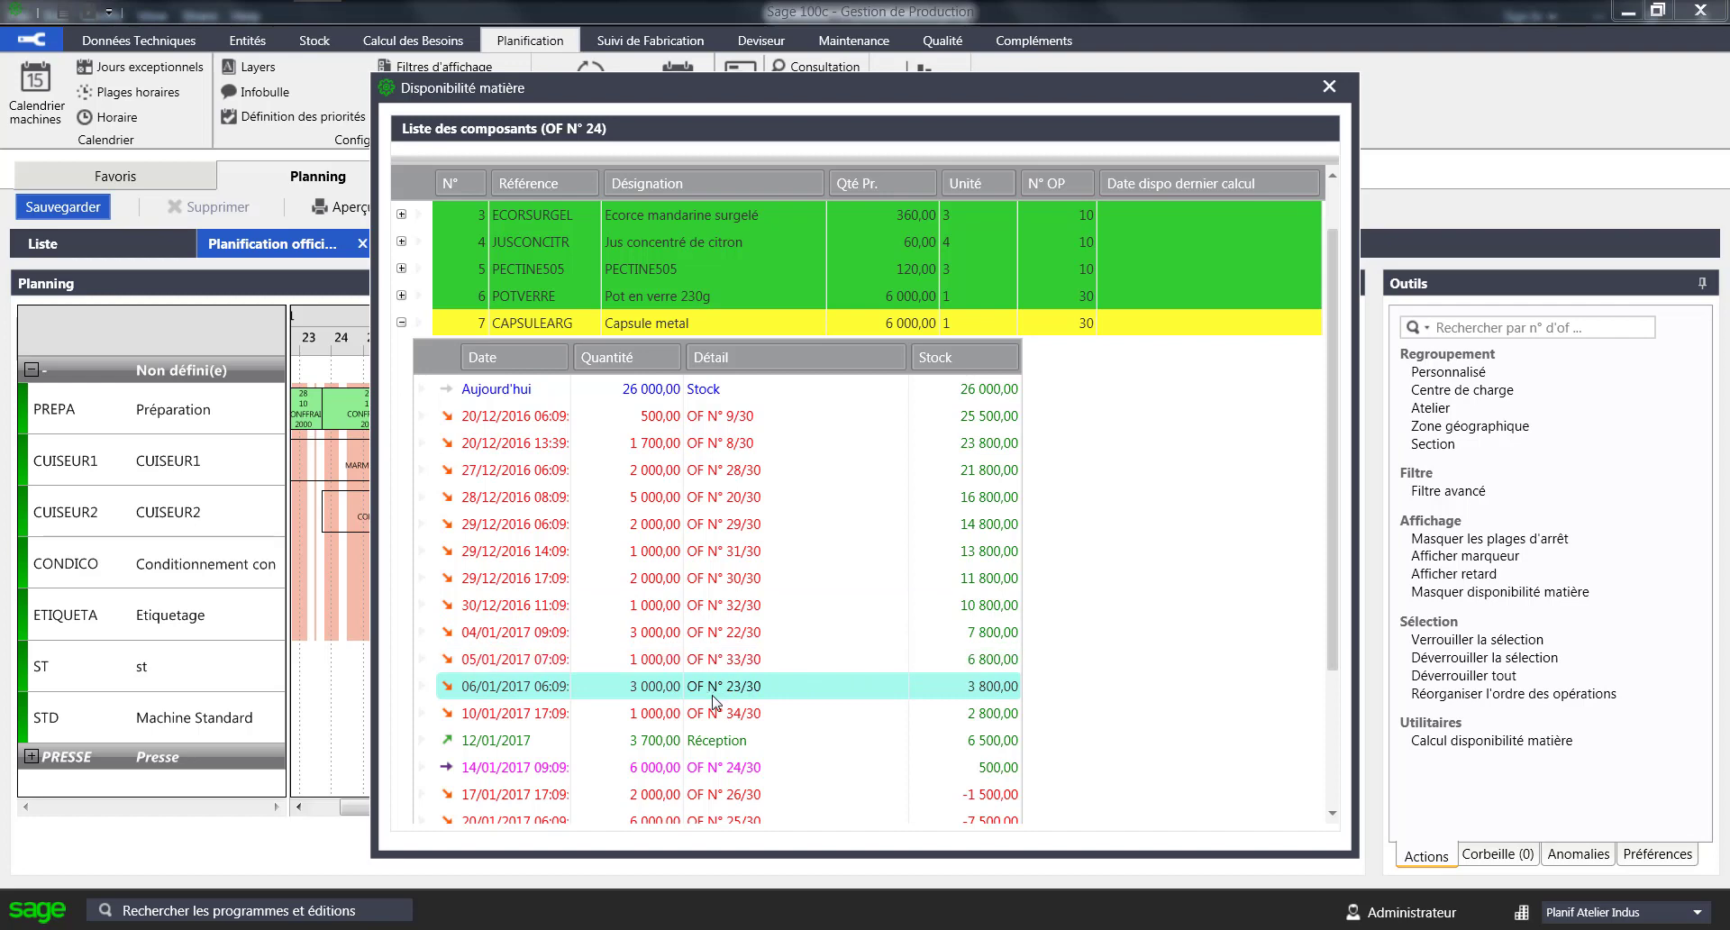
click(1337, 92)
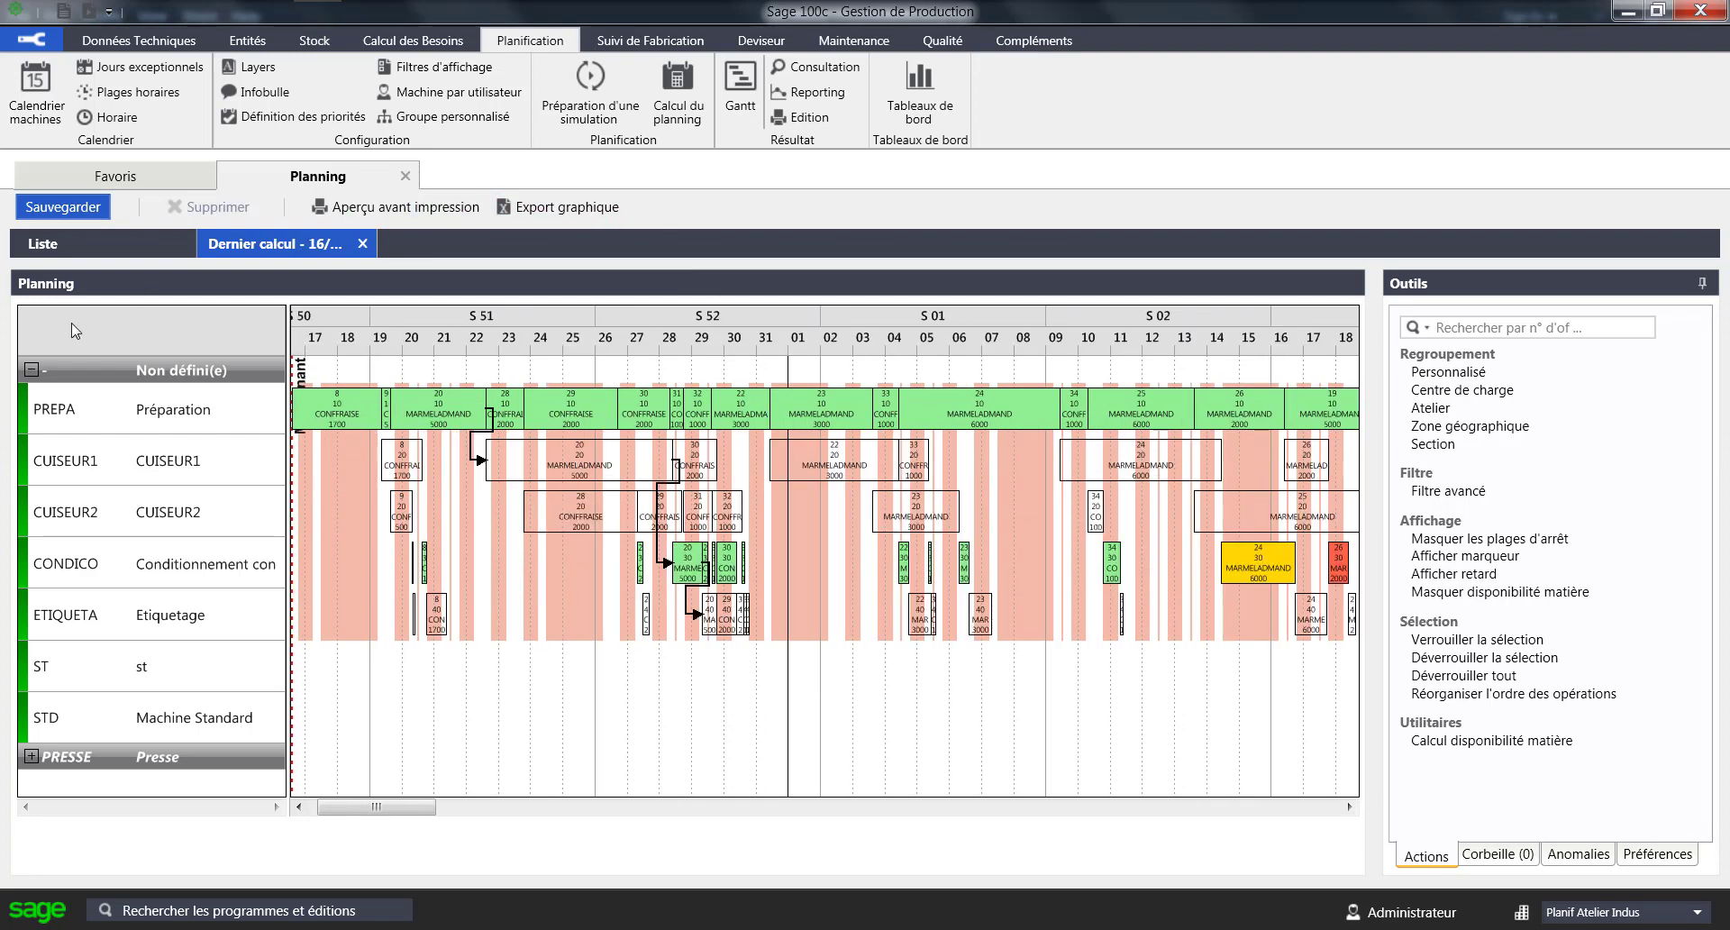
- Show only the PRESSE group's machines in the Dernier calcul Gantt and open the Avec contrainte MP planning for comparison
click(31, 369)
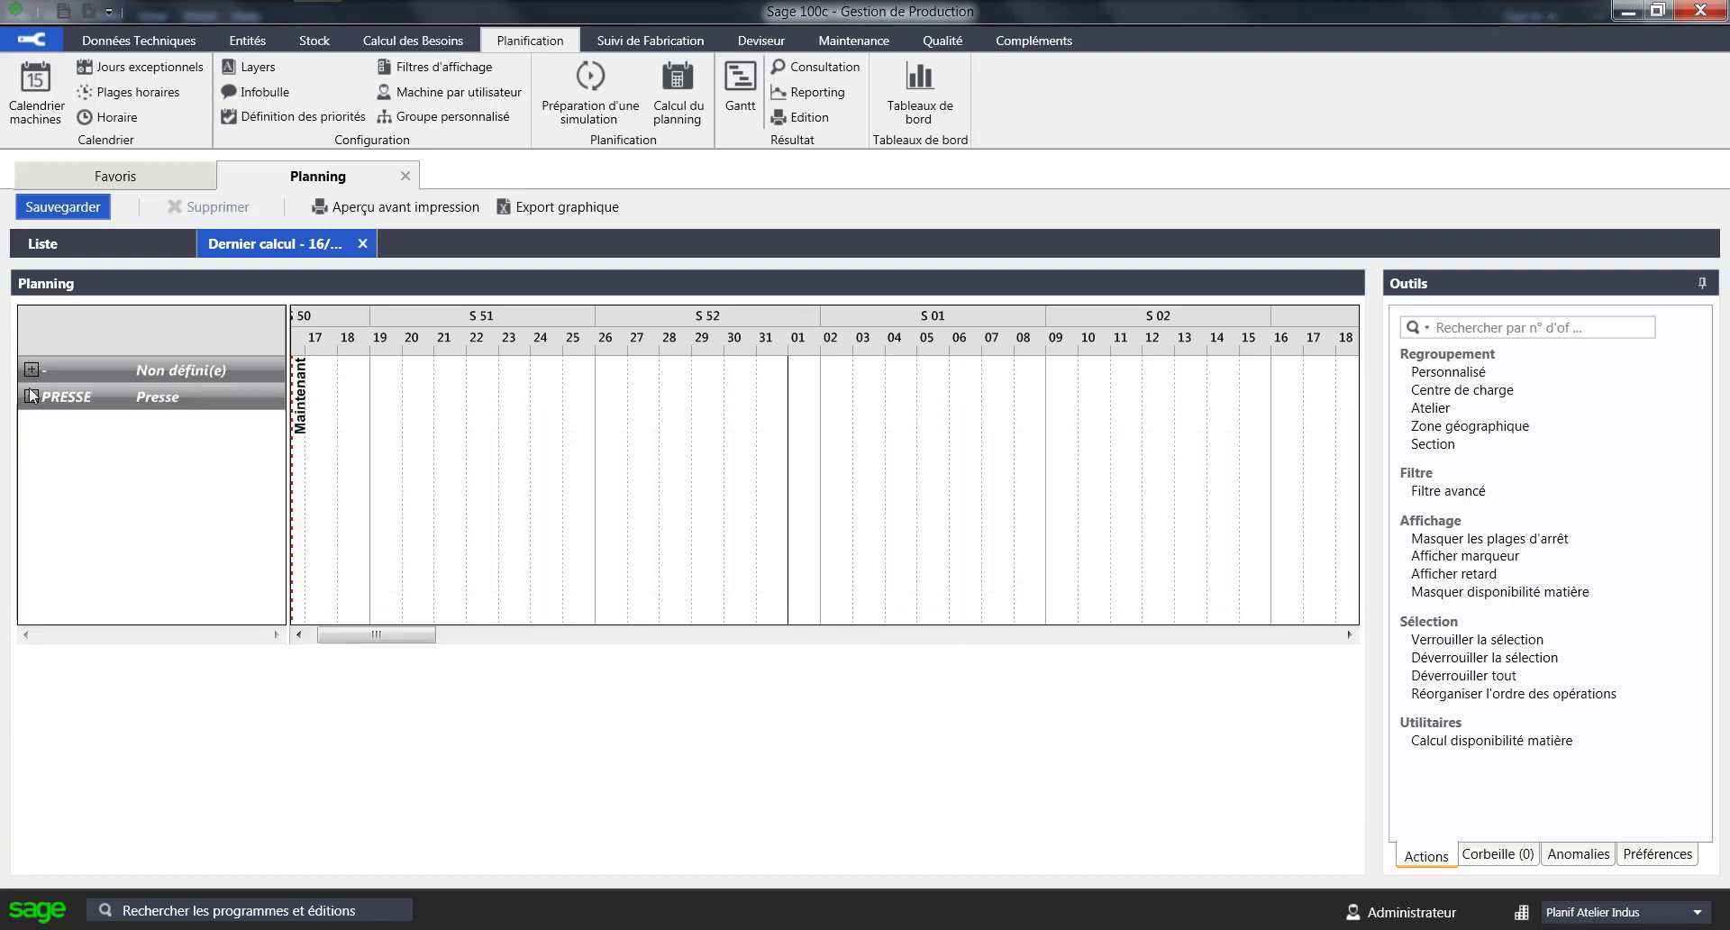
click(31, 396)
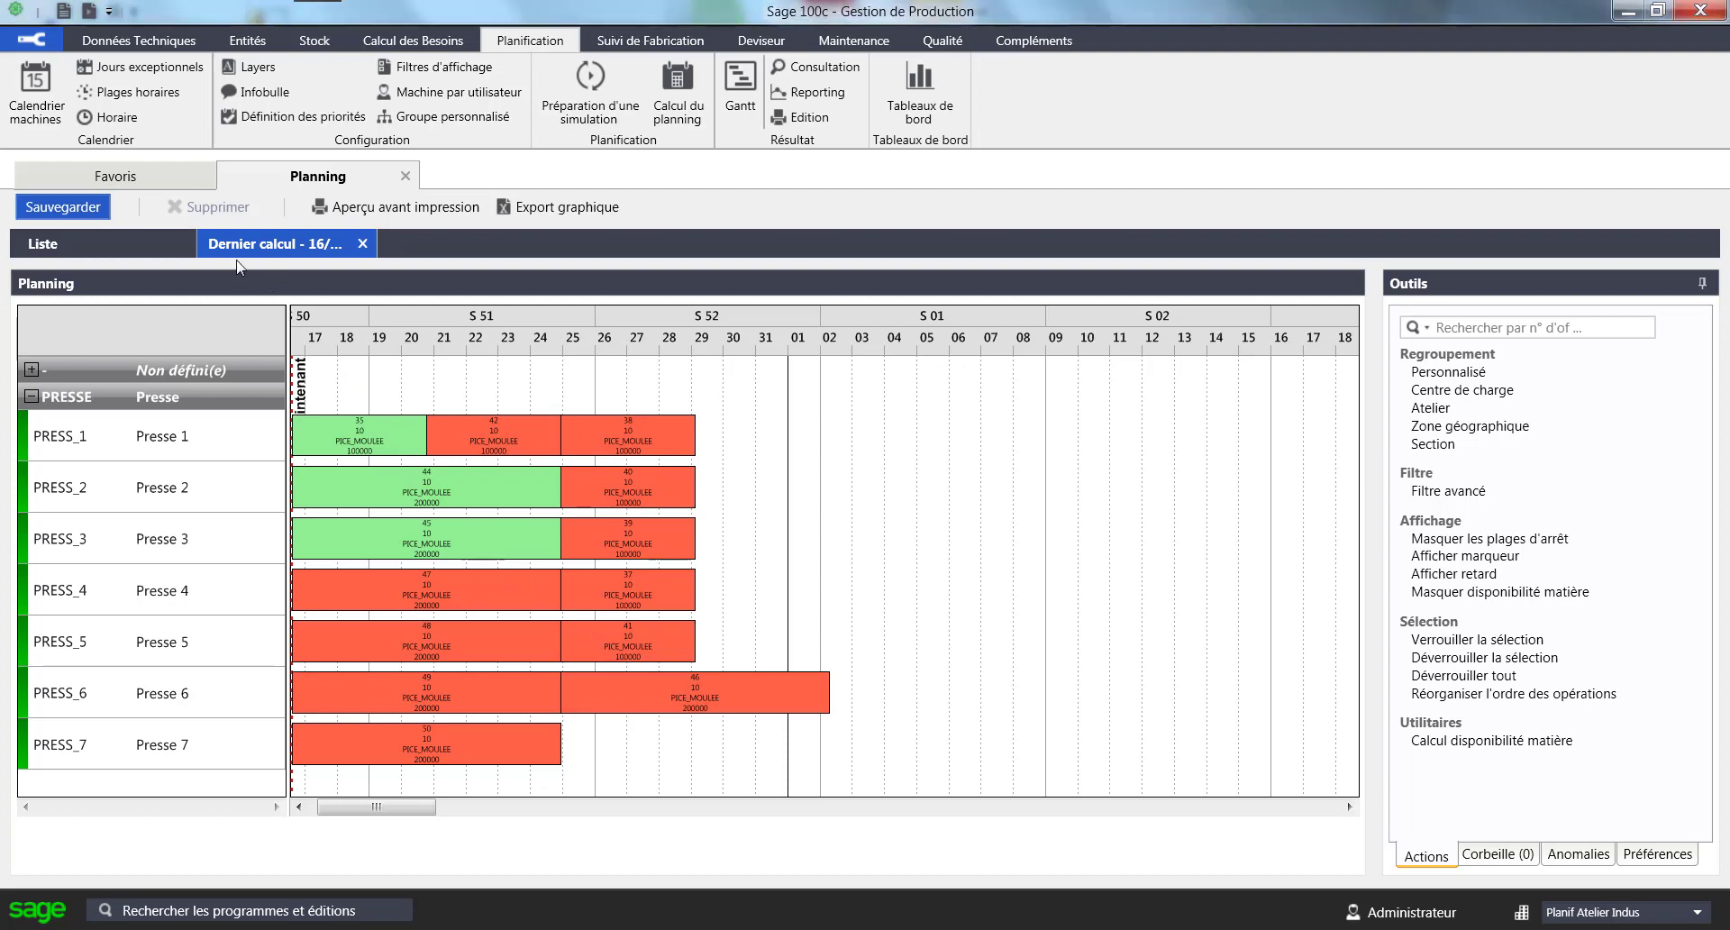
click(146, 244)
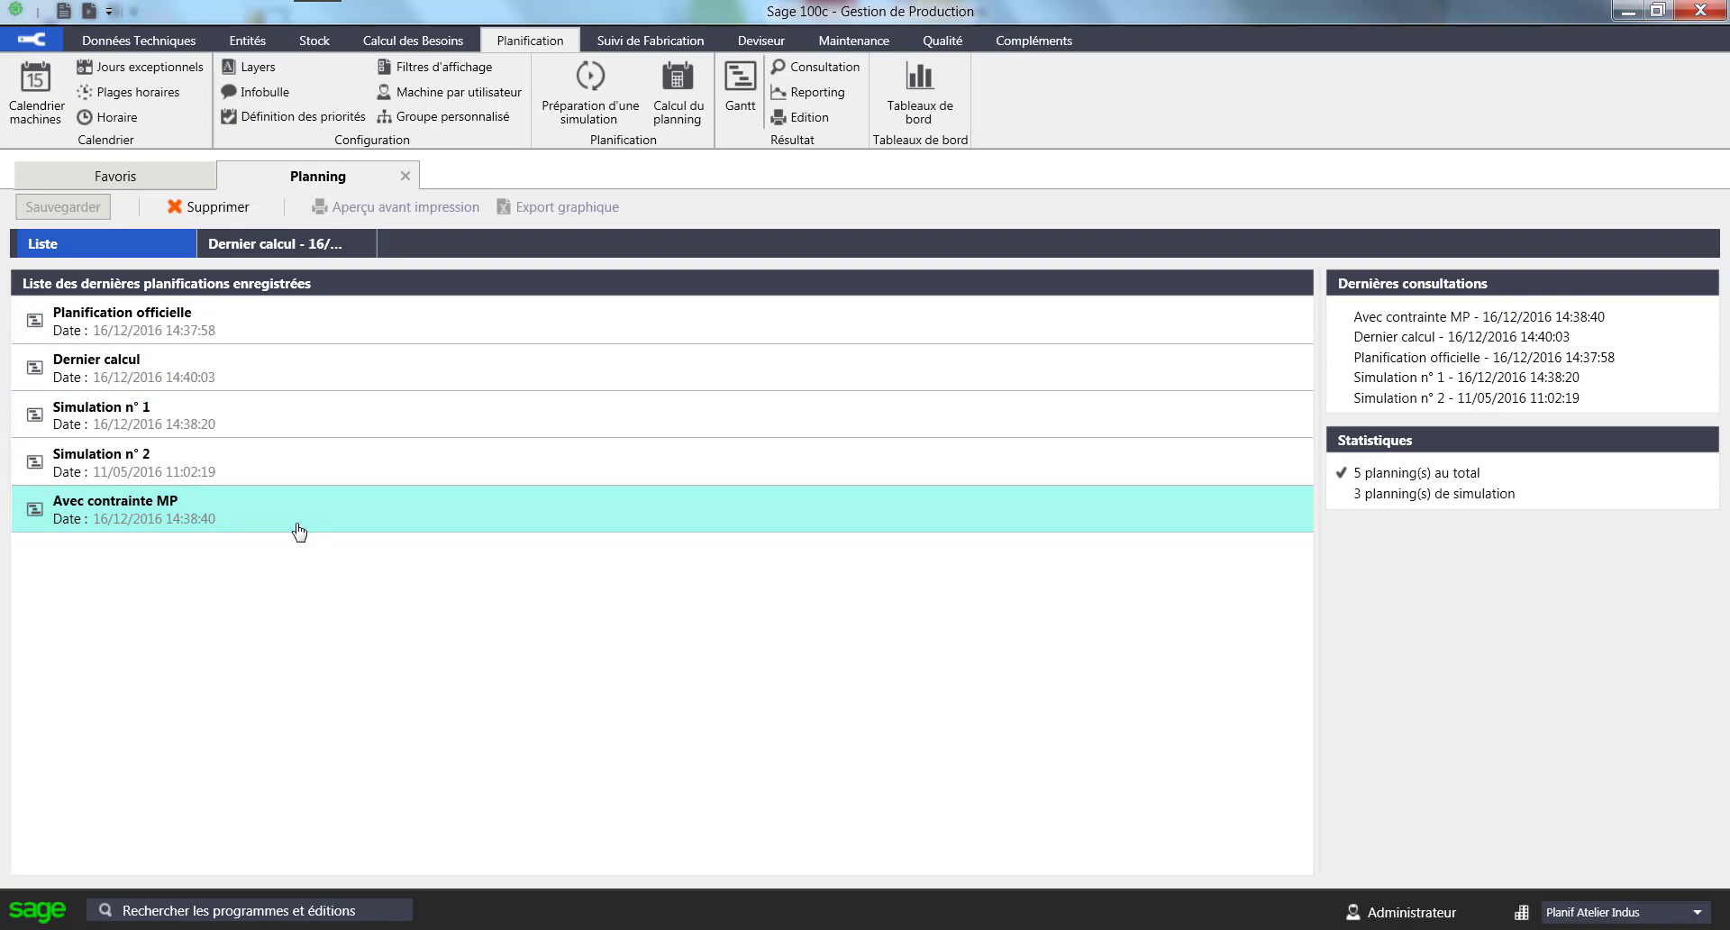
double_click(298, 528)
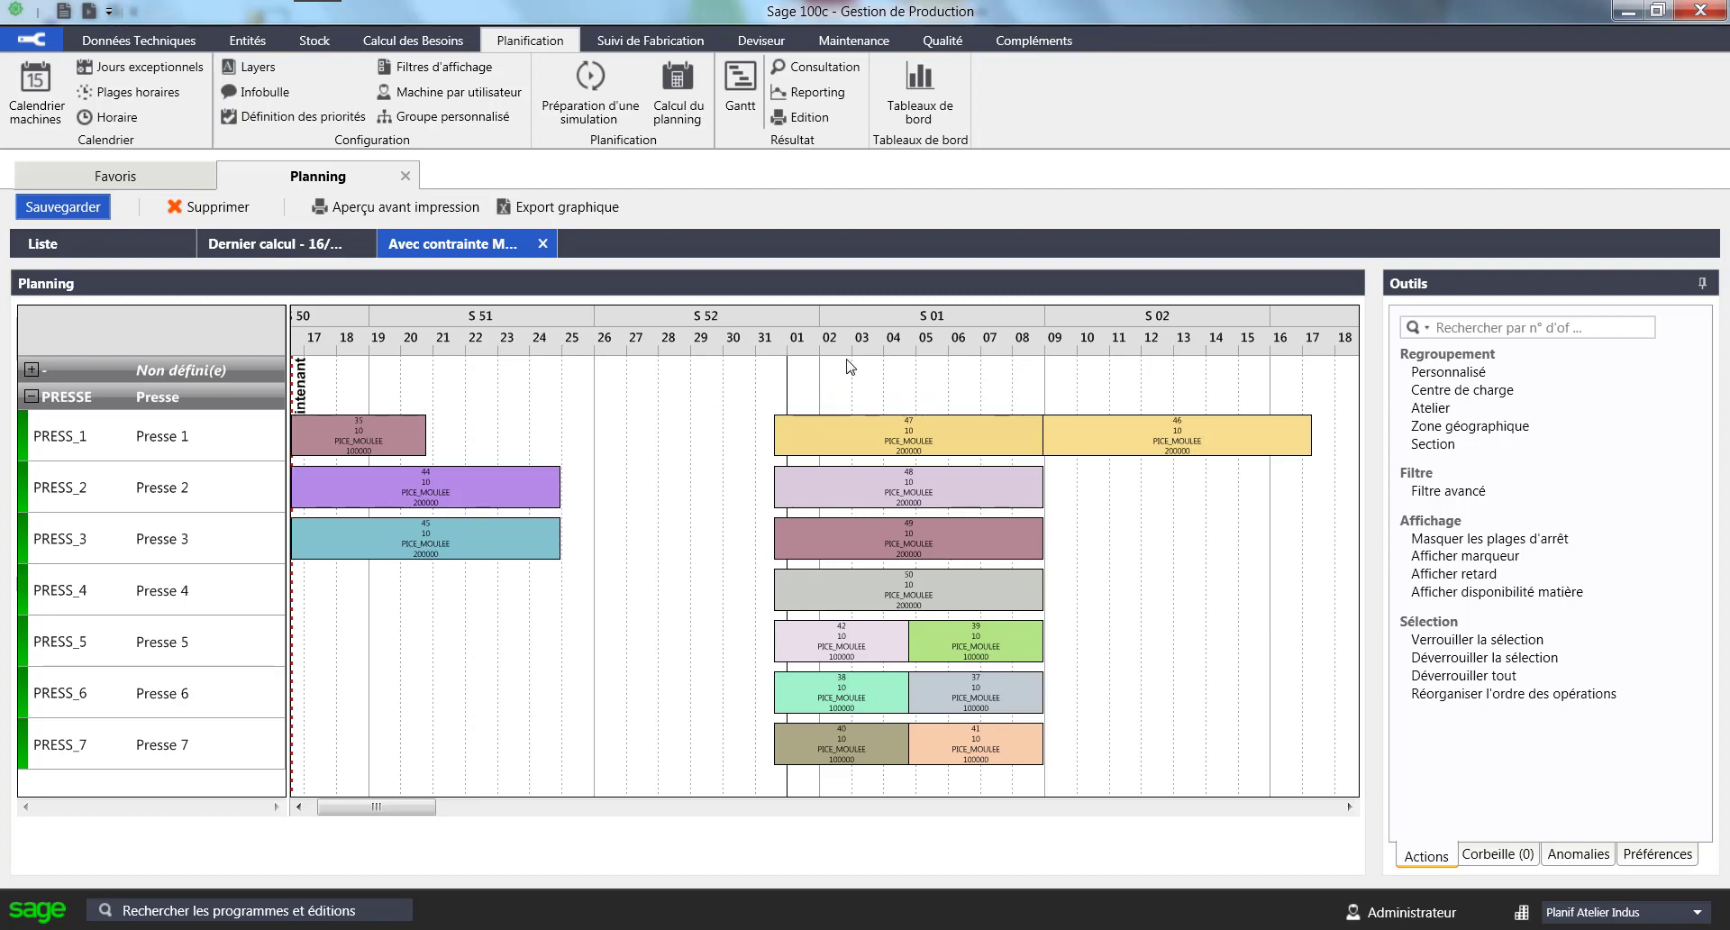
- Open the Avec contrainte d'outillage planning to examine the press schedule, and close the Planning window
click(135, 243)
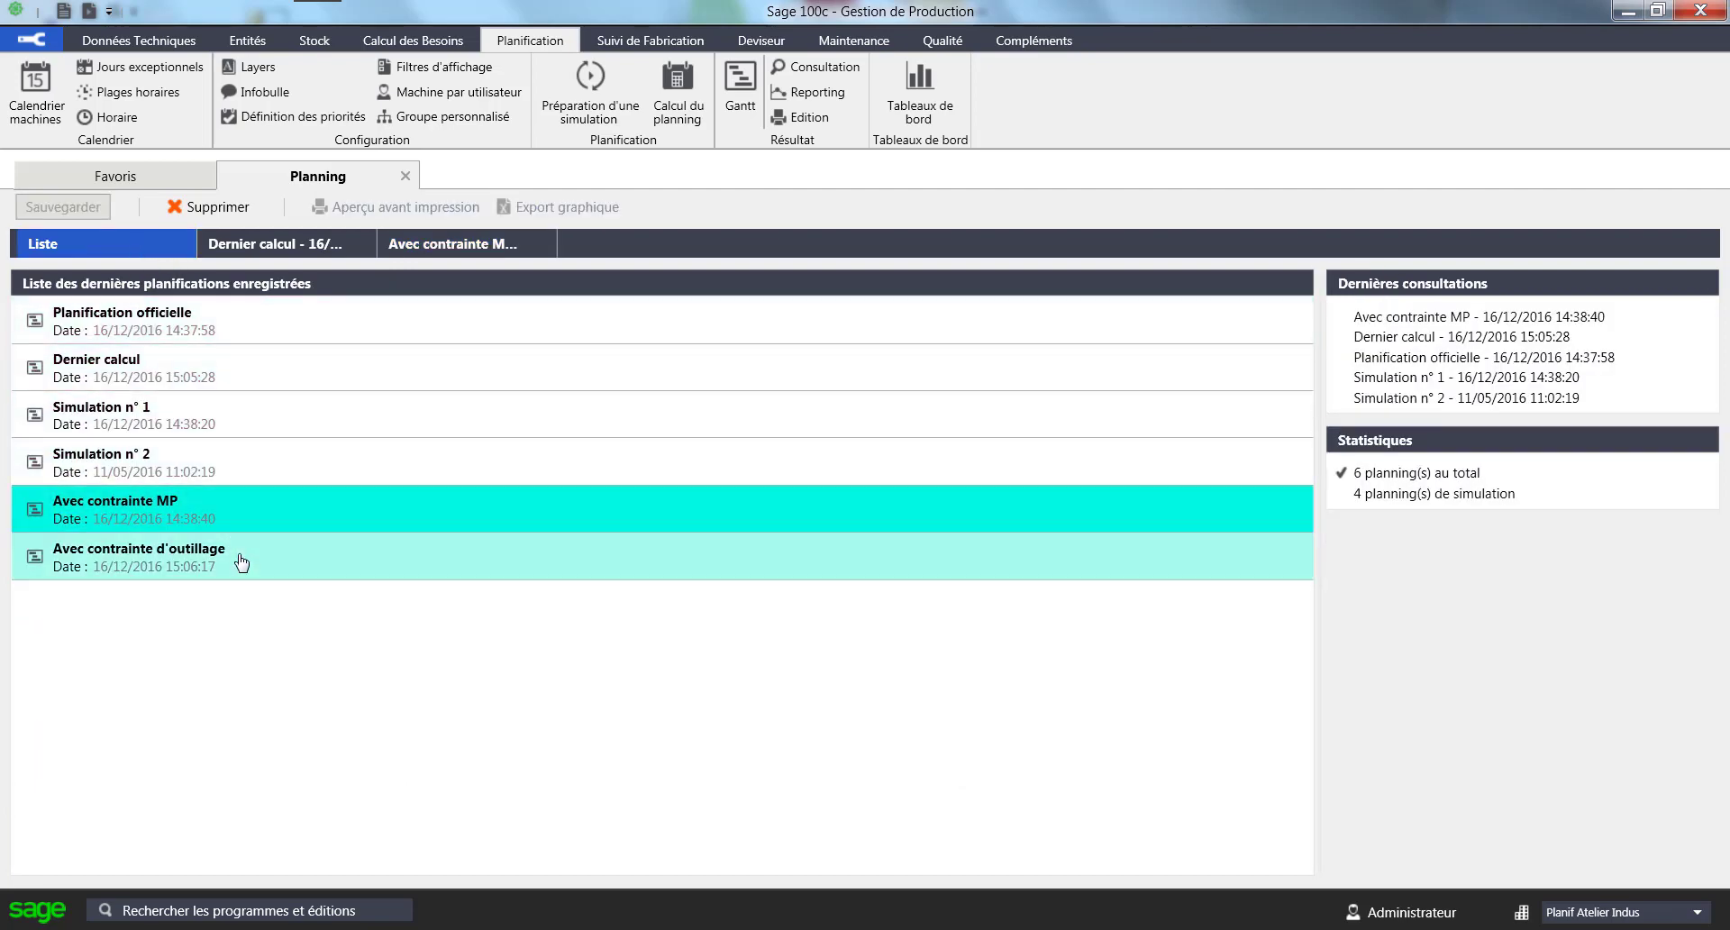
double_click(242, 562)
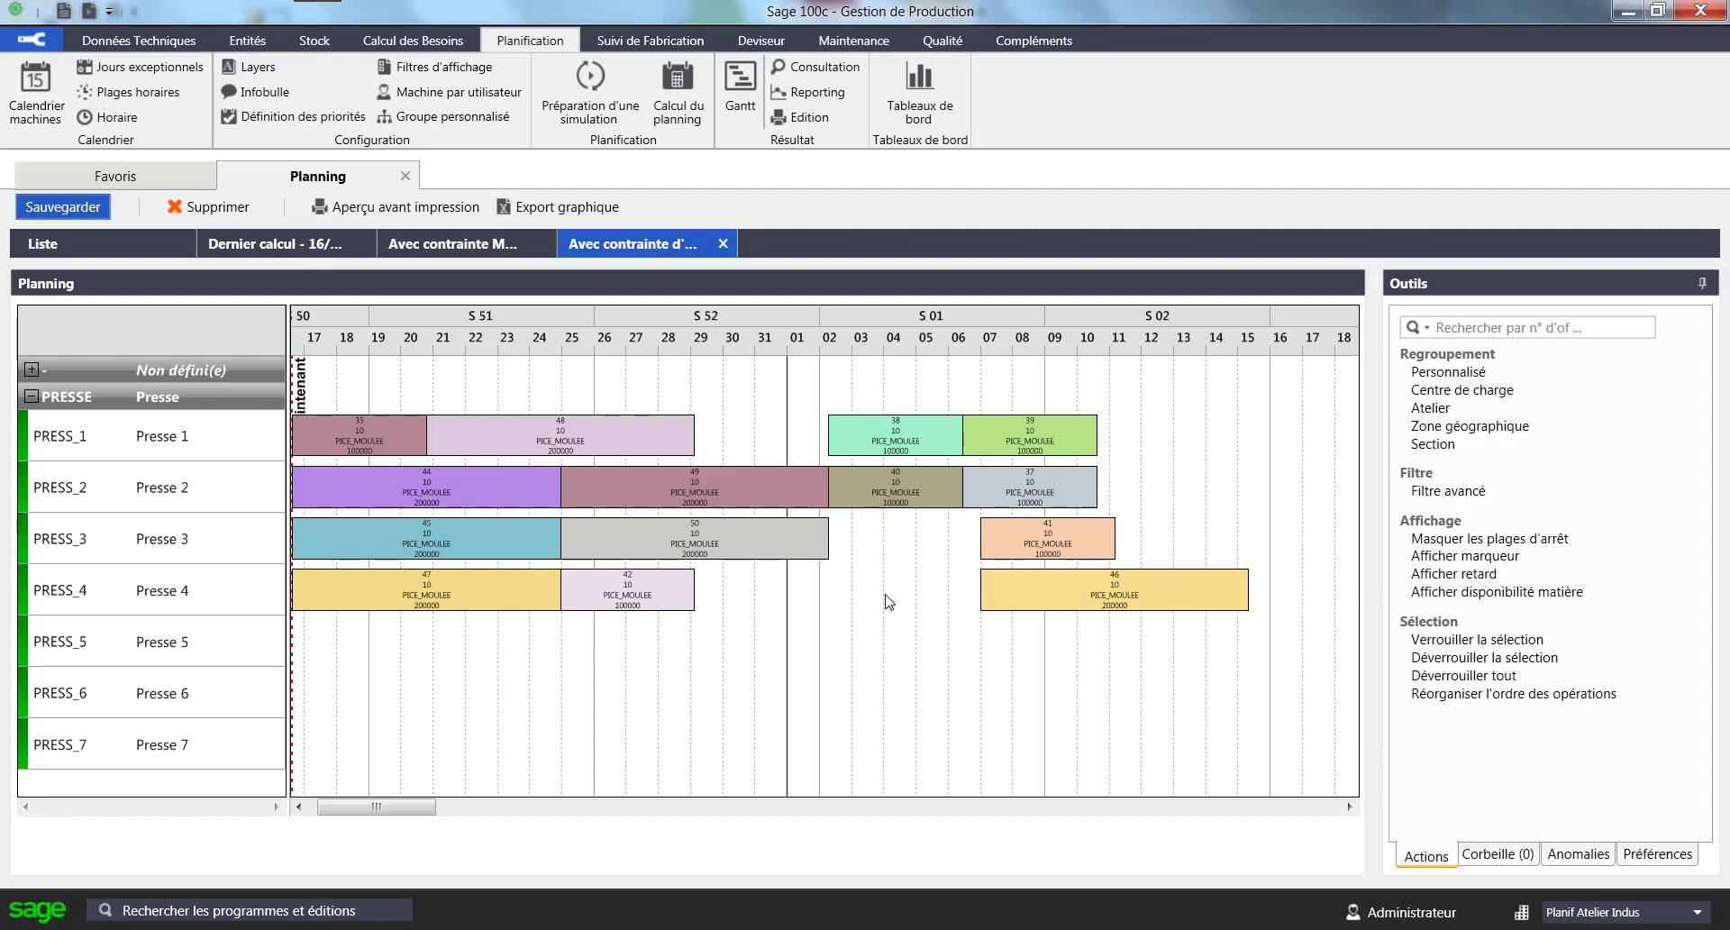
click(406, 177)
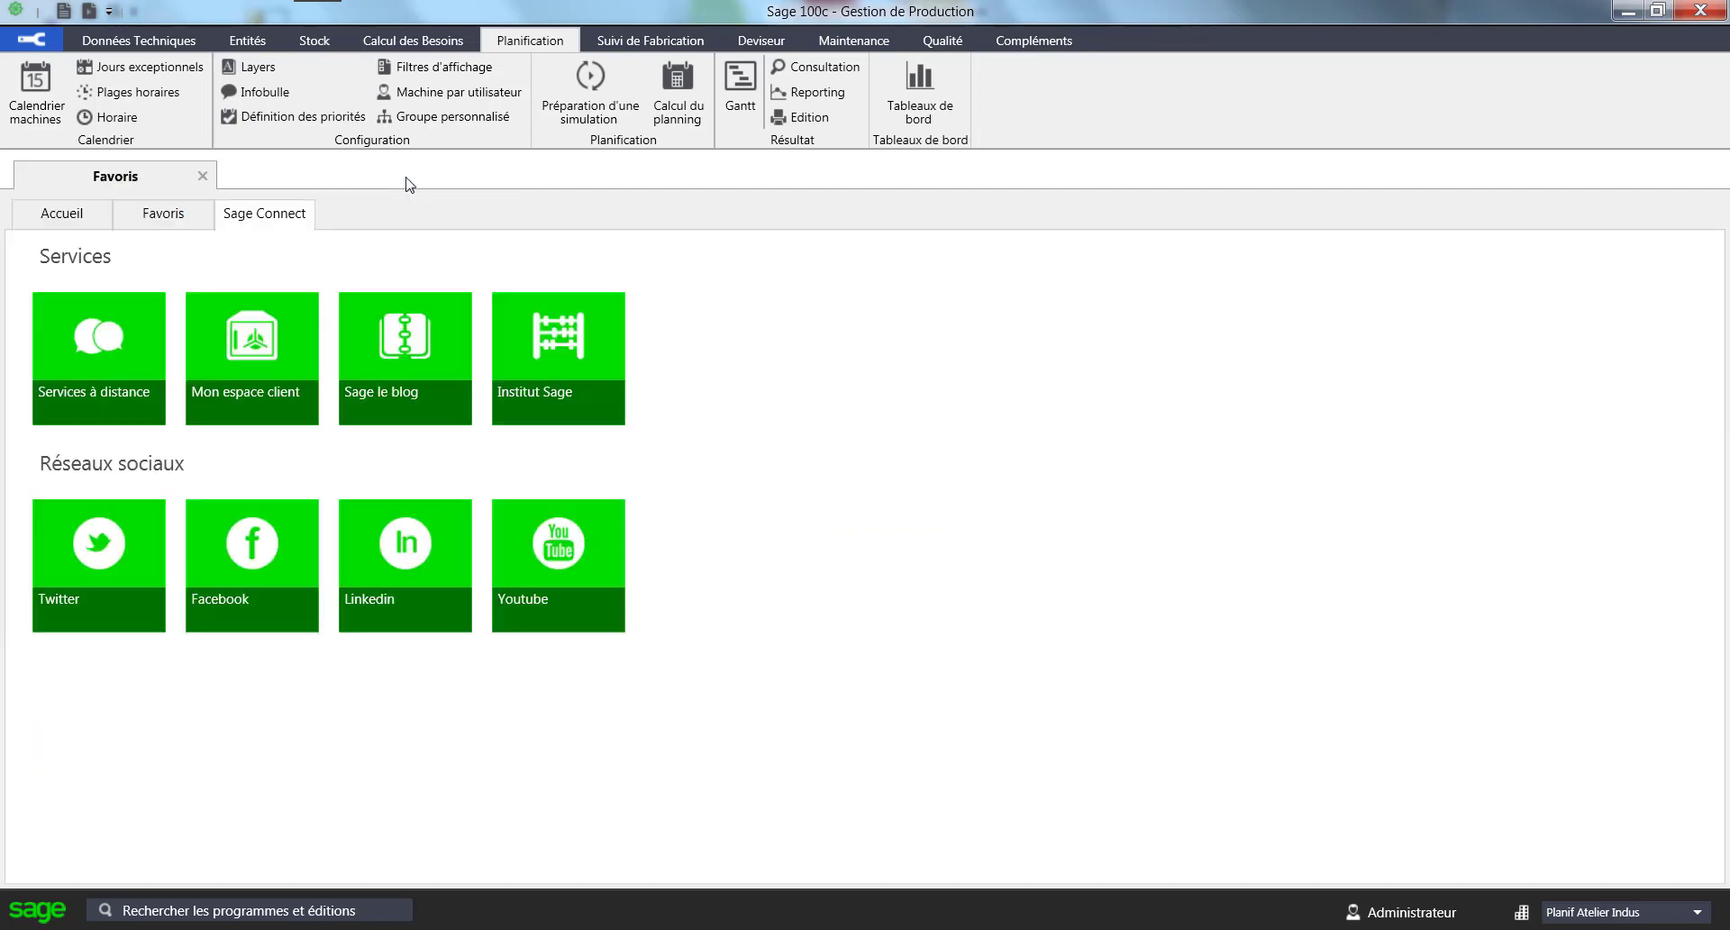